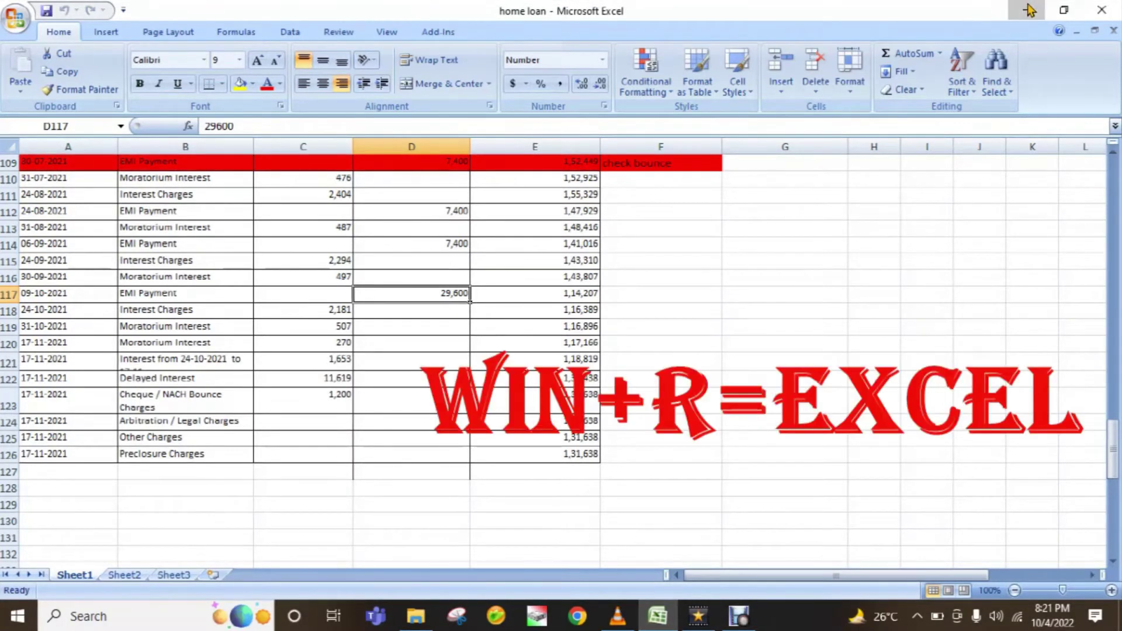
Minimize the home loan workbook so the Windows desktop shows
click(1029, 10)
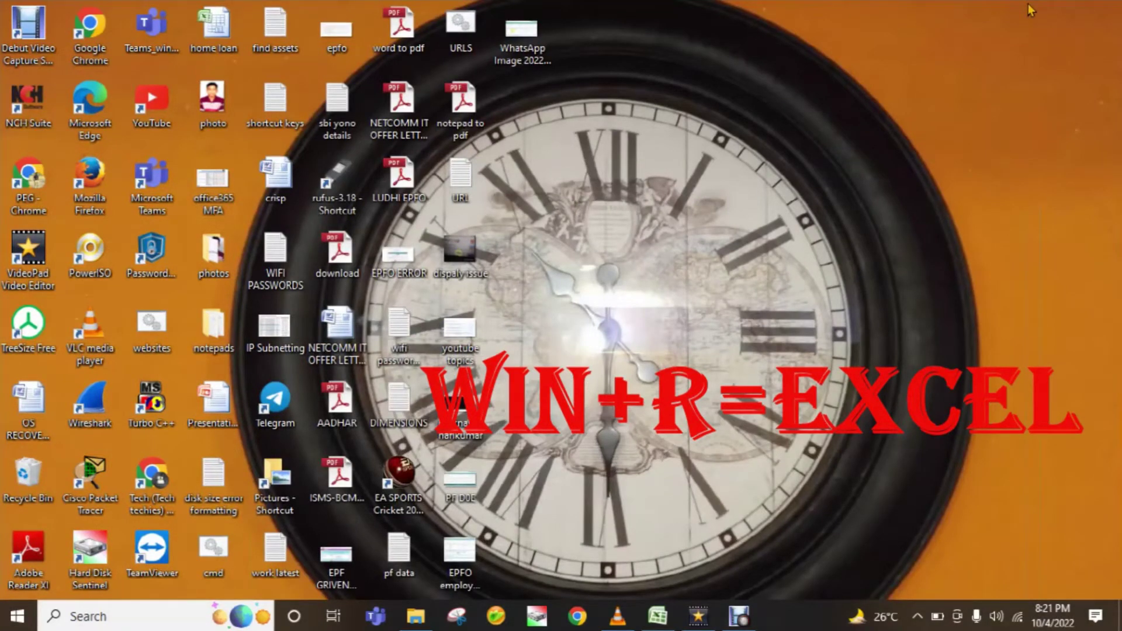
Launch Excel by running EXCEL from the Windows Run dialog
key(super+r)
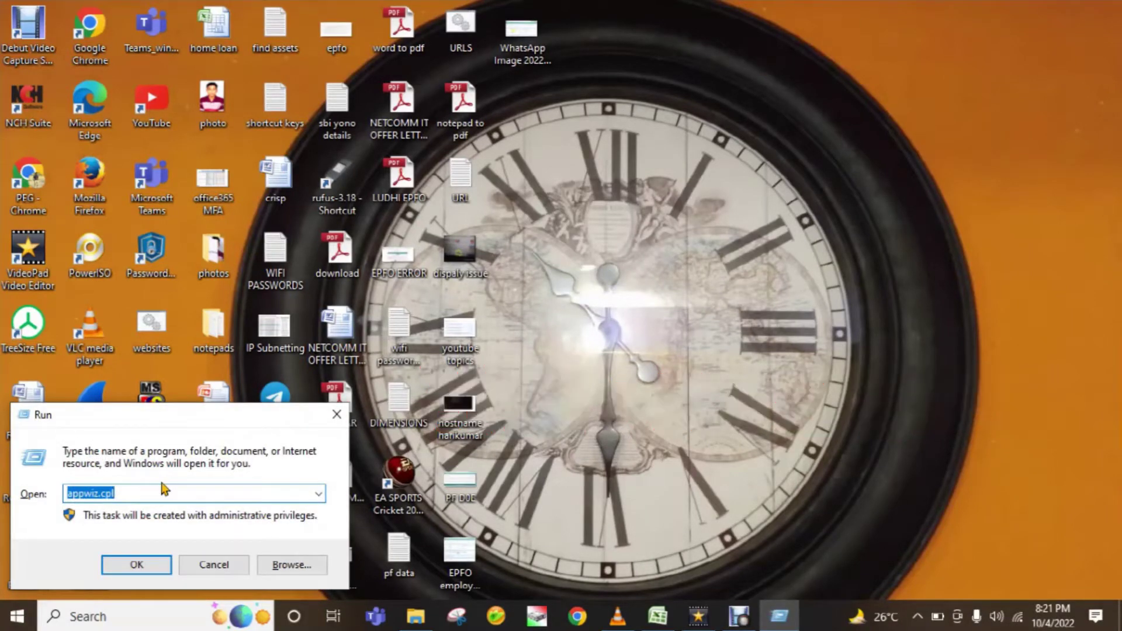
text(EXCEL)
key(Return)
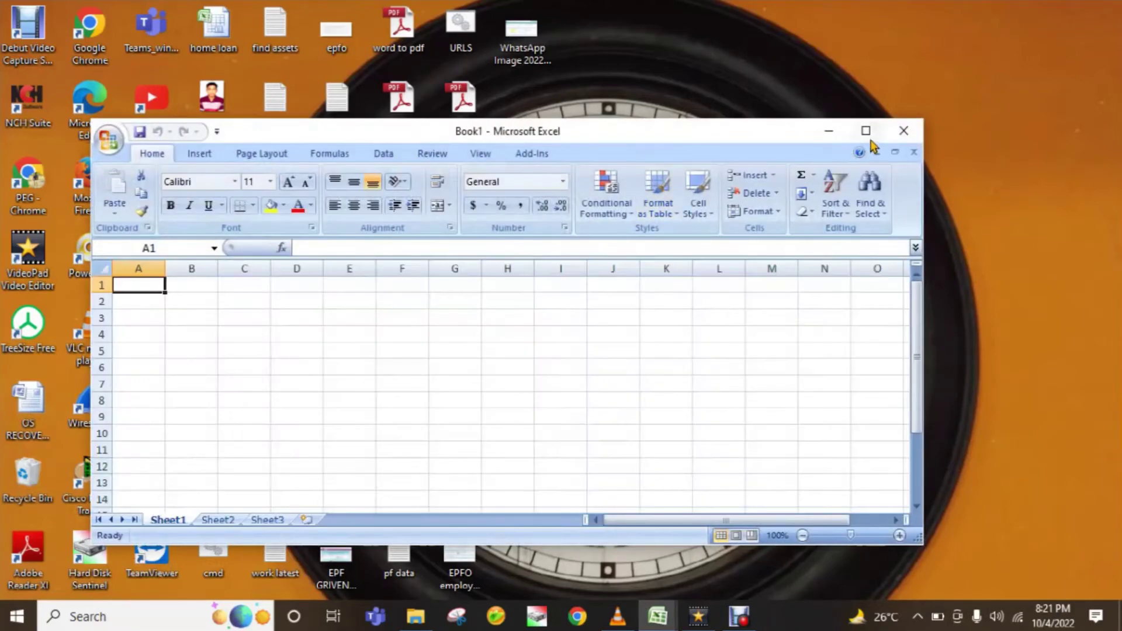
Maximize the new Excel window and view the Formulas, Page Layout and Insert tabs before returning to Home
click(875, 137)
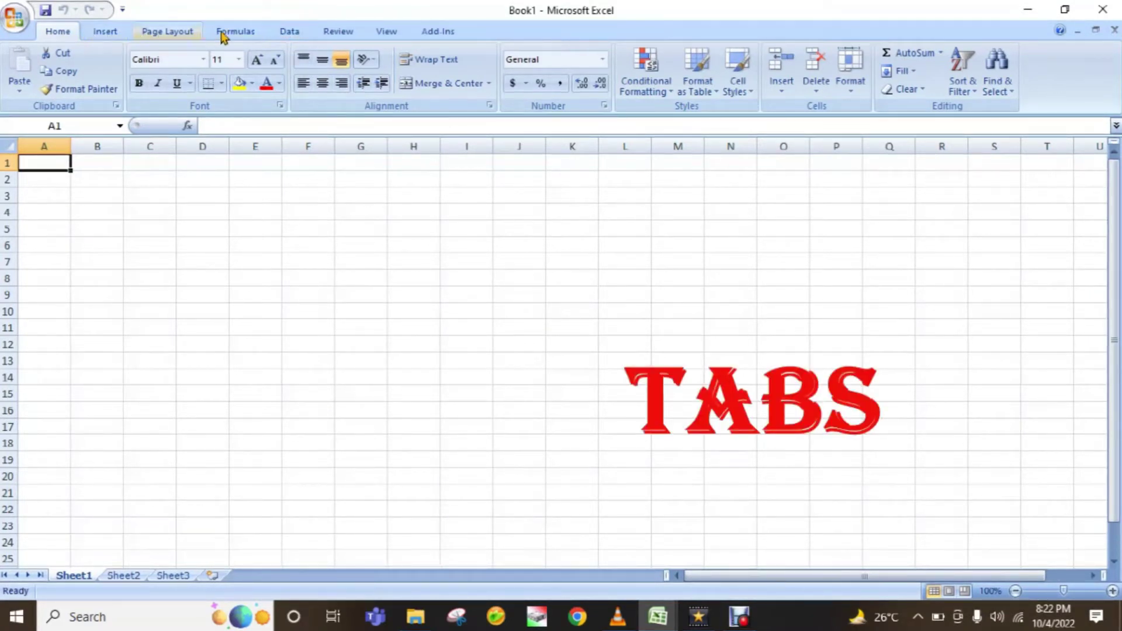
click(246, 35)
click(157, 31)
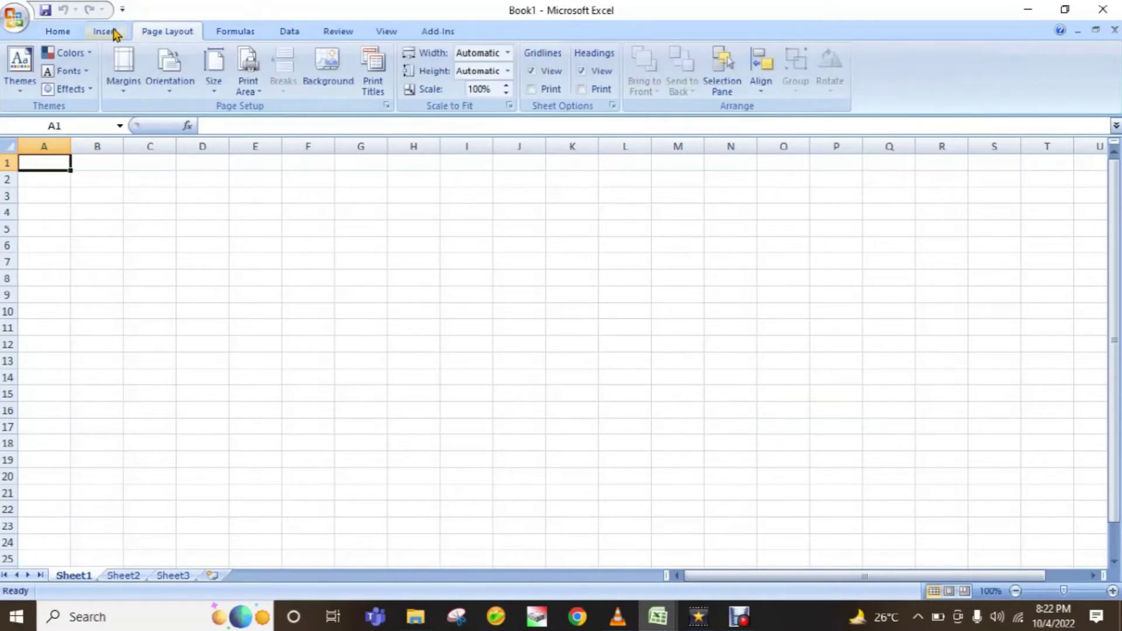
click(105, 31)
click(64, 32)
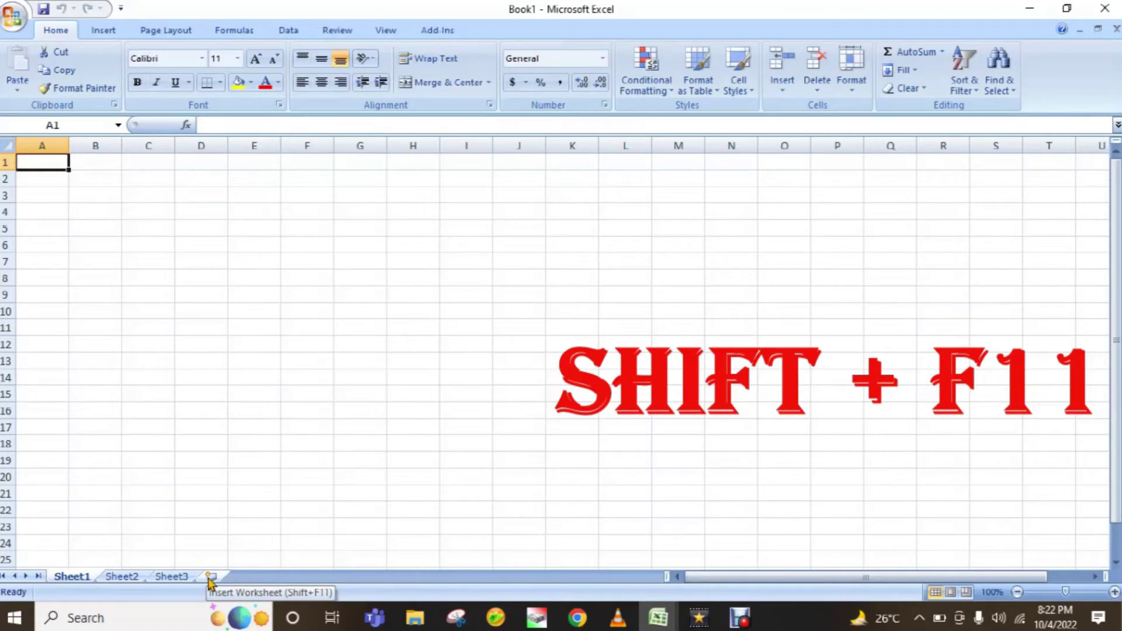
Add Sheet4 with Shift+F11, then on Sheet1 select cells A4, A7, A10 and A12
key(shift+F11)
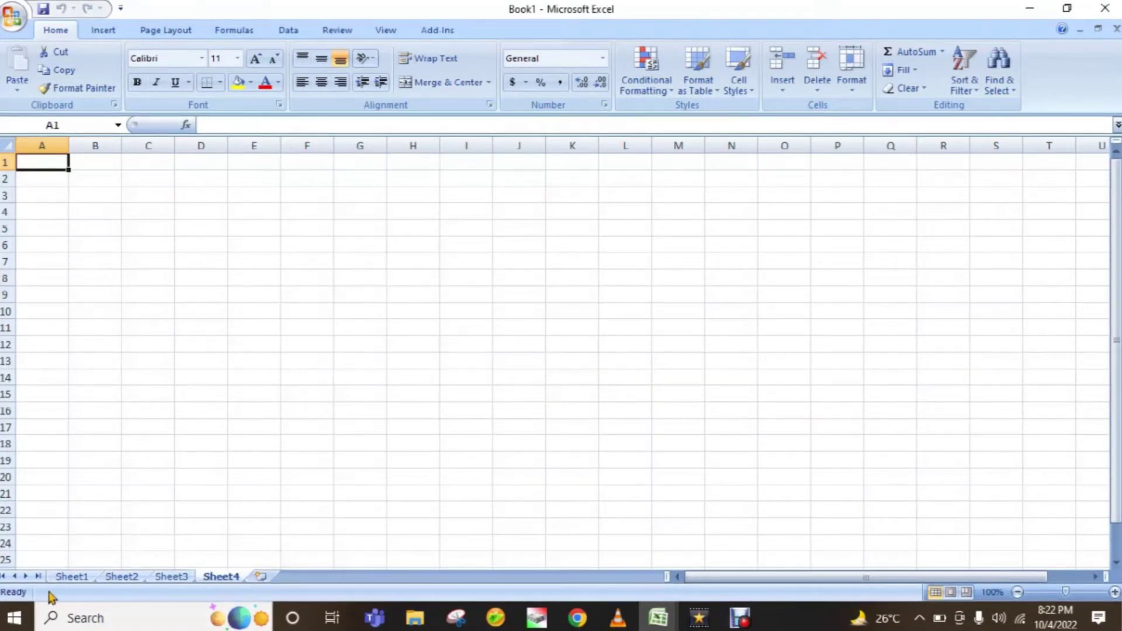
click(69, 577)
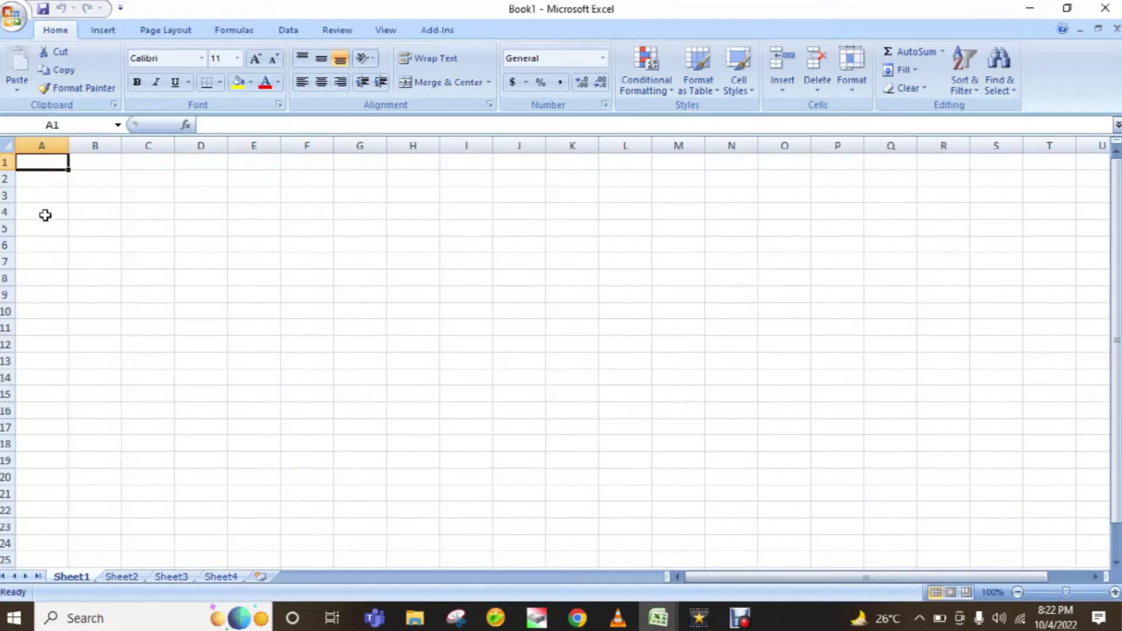
click(46, 213)
click(46, 257)
click(46, 308)
click(46, 344)
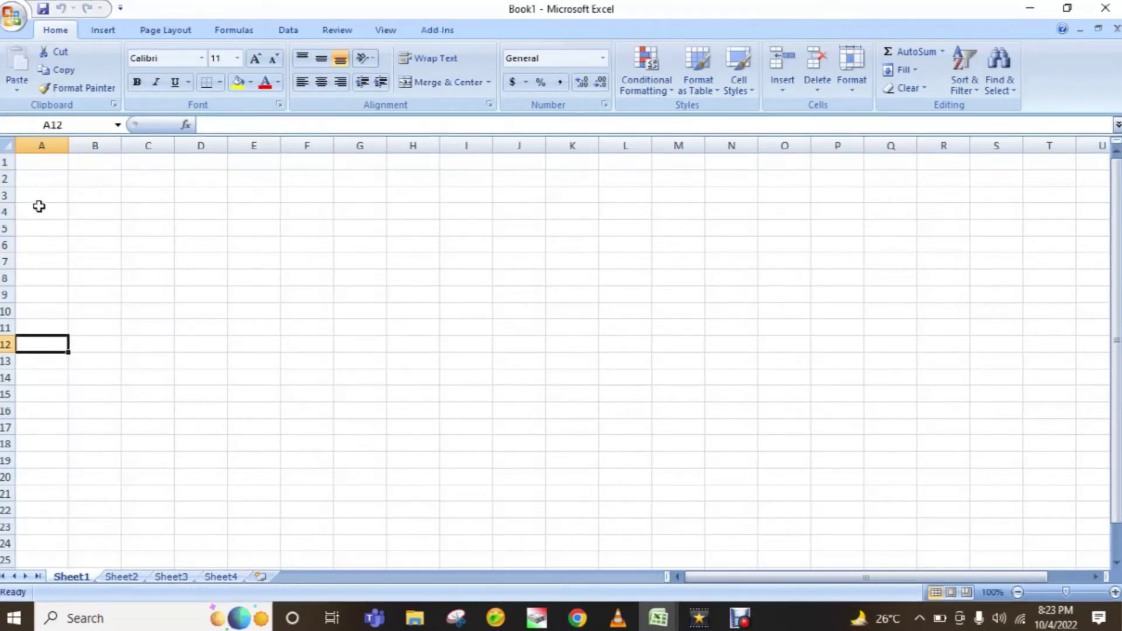
Select A2, A4, A7, A13 and A4 in turn, ending with A1 active
click(39, 169)
click(45, 210)
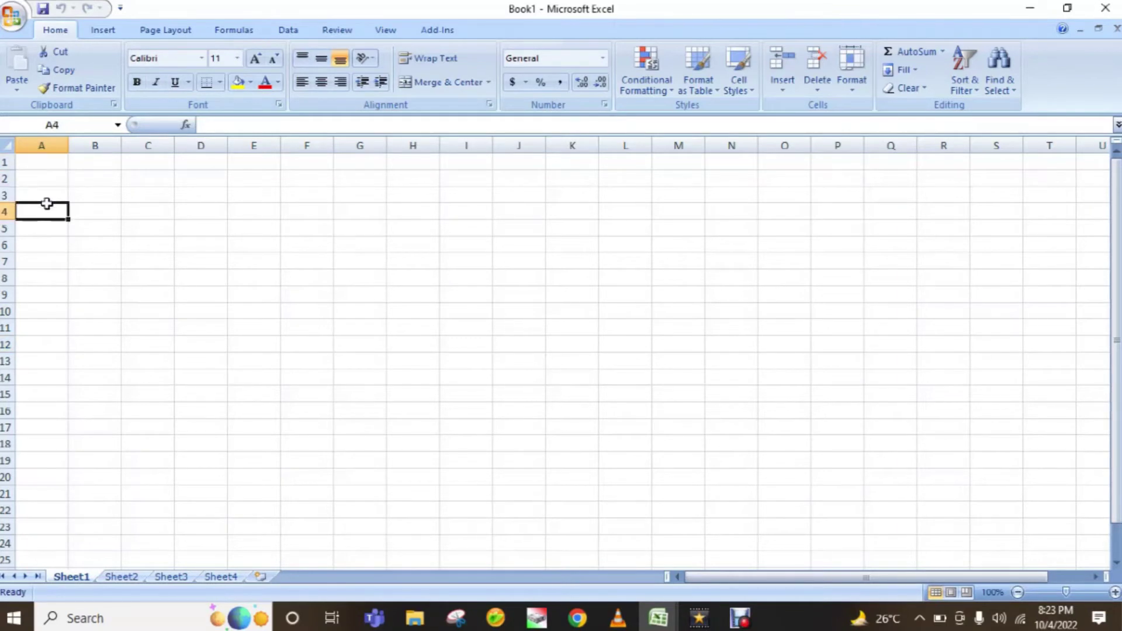
click(45, 259)
click(45, 353)
click(43, 208)
click(43, 162)
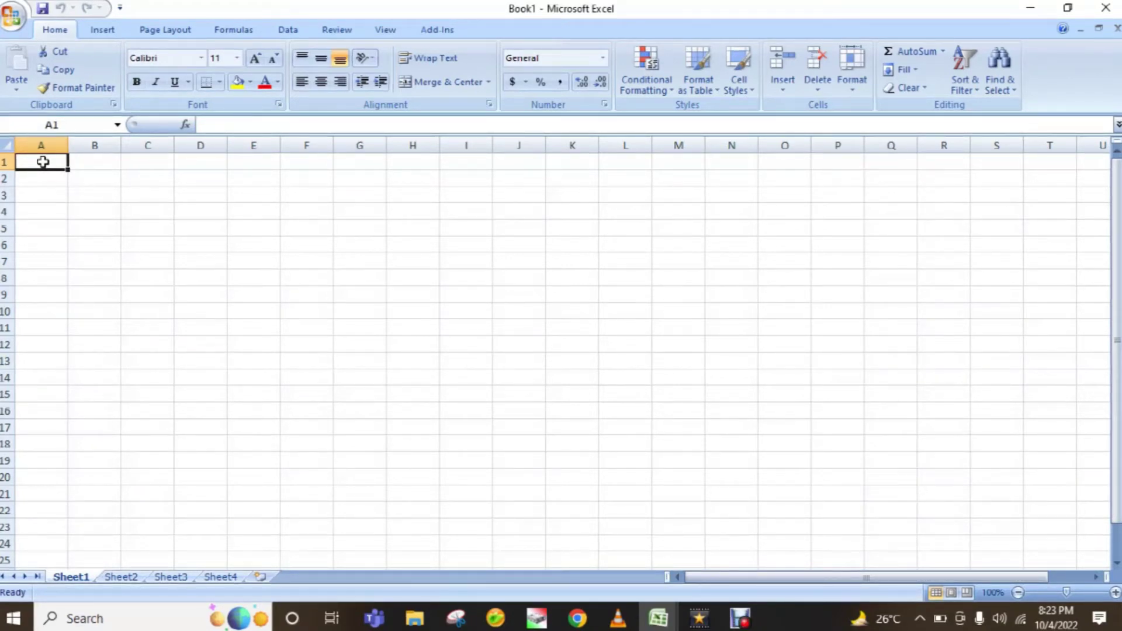
drag(43, 162, 43, 564)
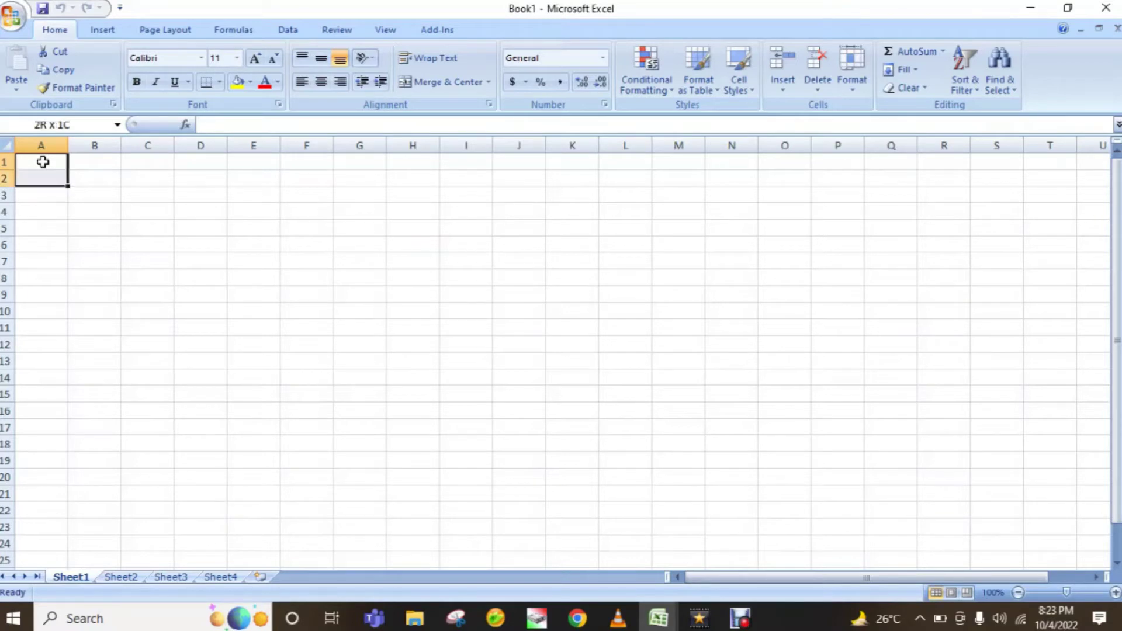
scroll(43, 162, down, 4)
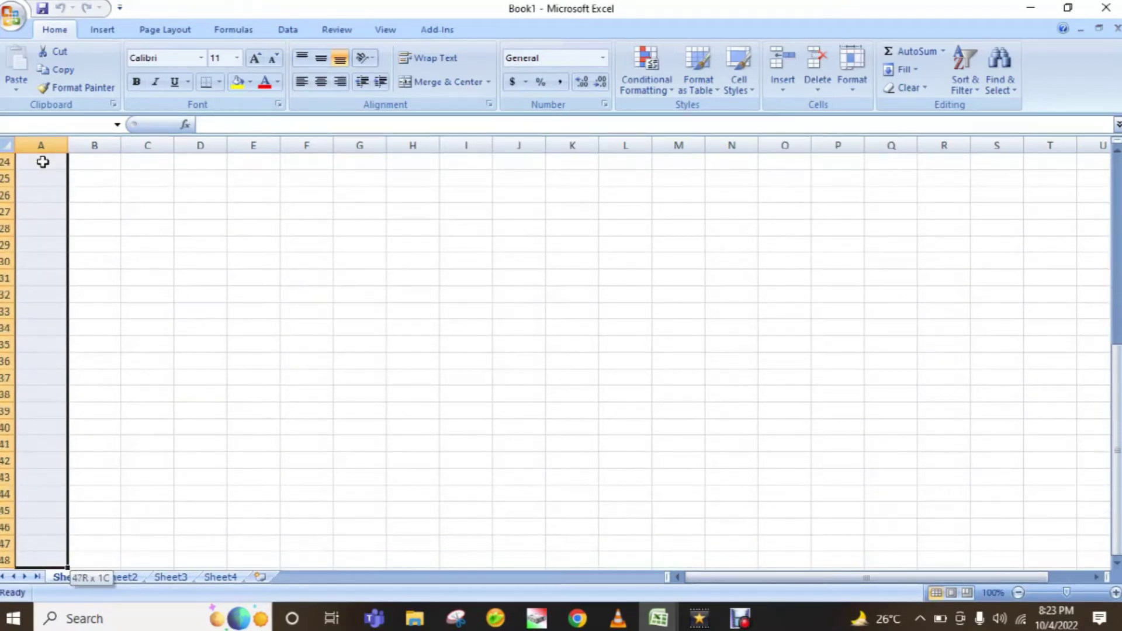
click(102, 180)
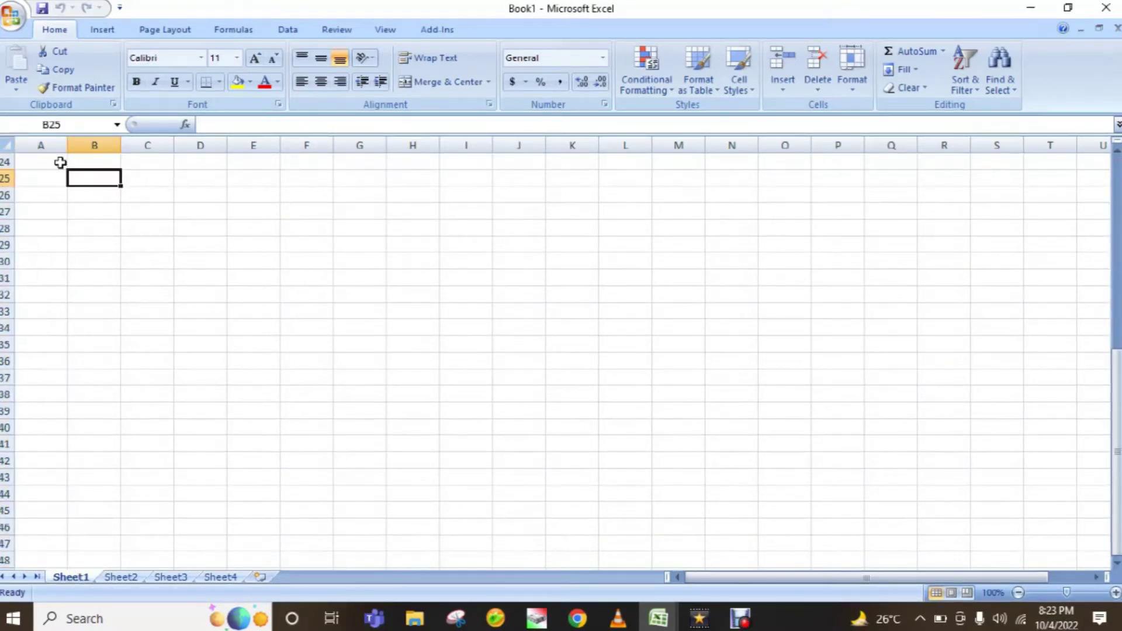
click(49, 161)
drag(50, 160, 1082, 161)
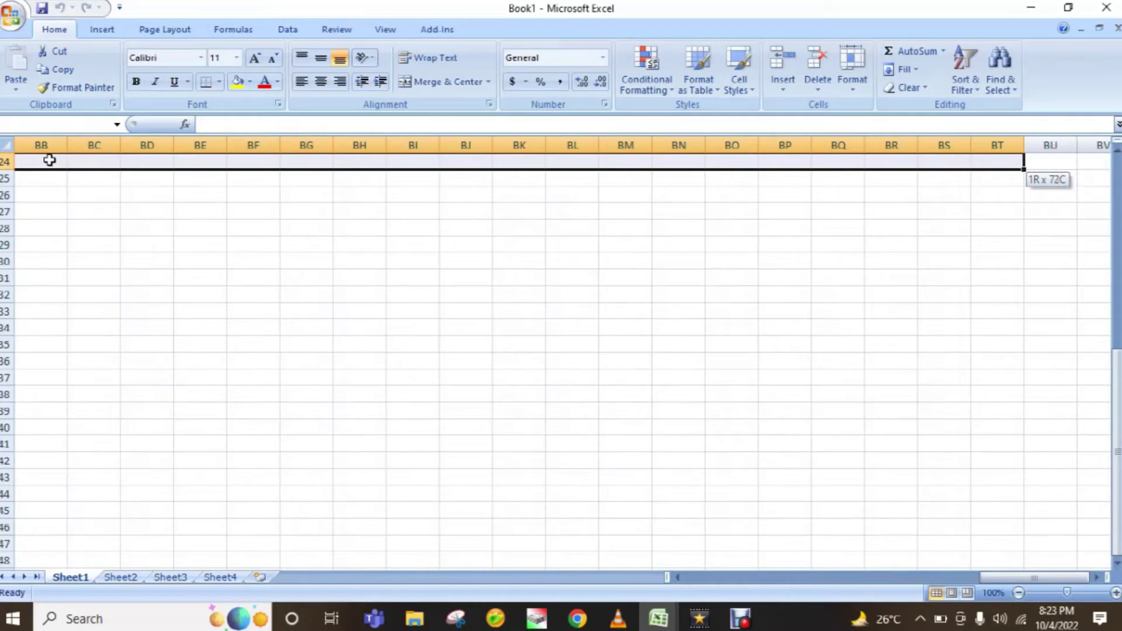
drag(50, 160, 49, 161)
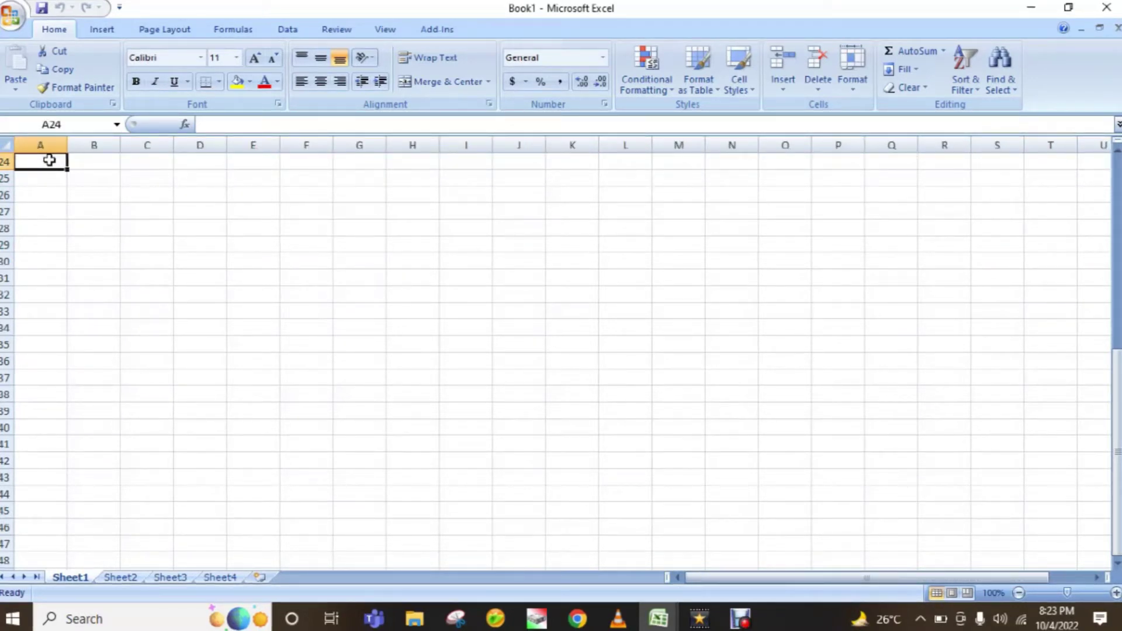
click(91, 208)
click(153, 257)
click(146, 359)
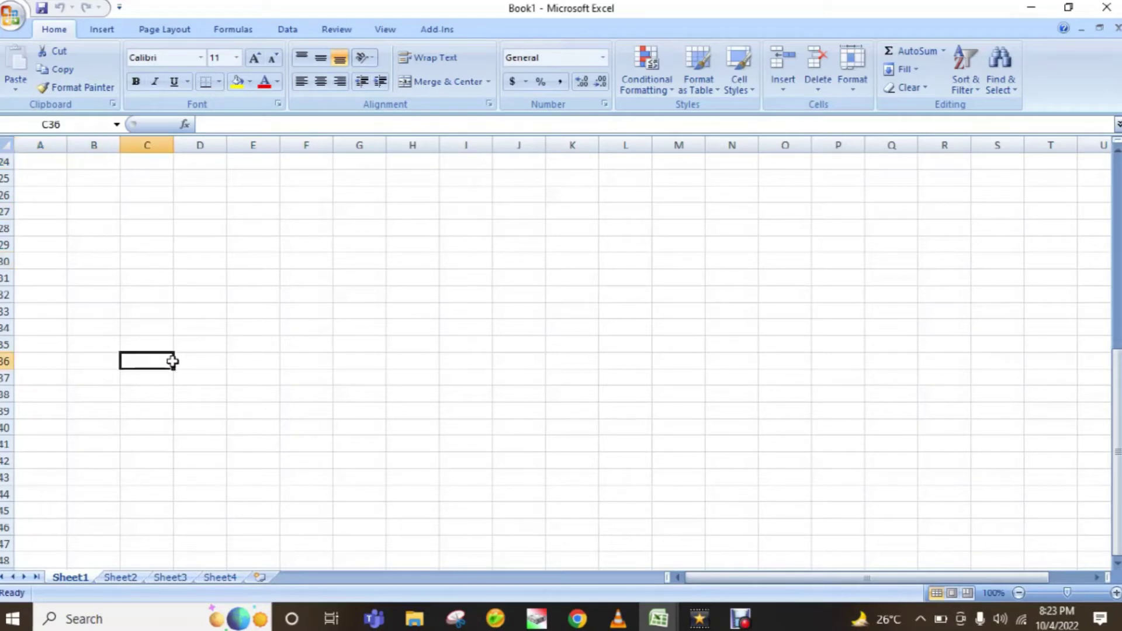
click(37, 343)
click(38, 310)
click(82, 291)
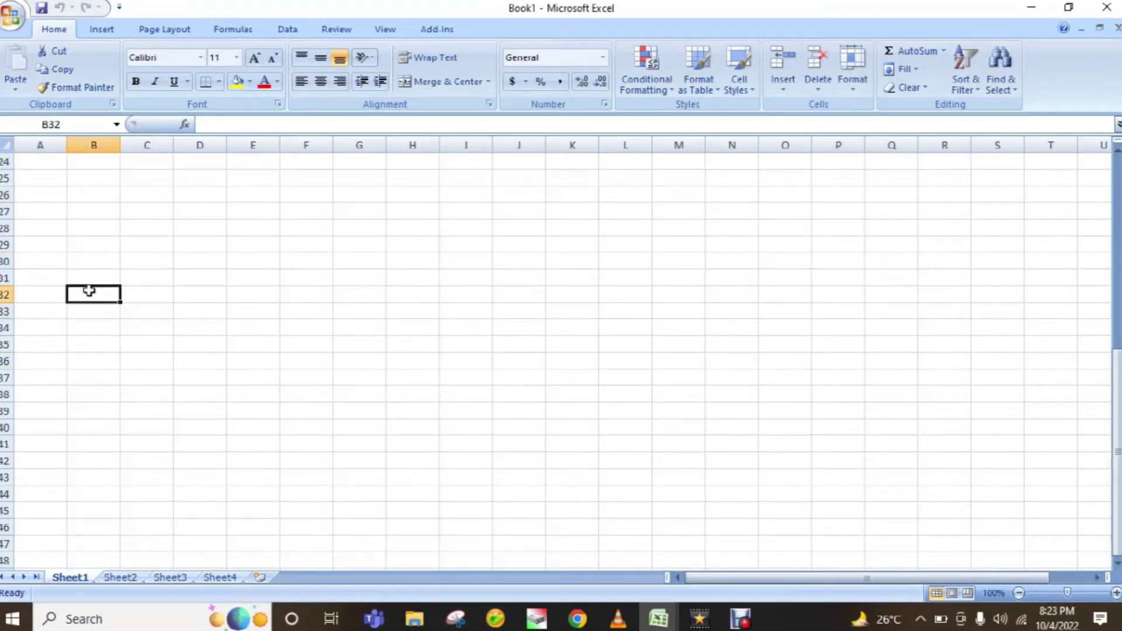
click(213, 330)
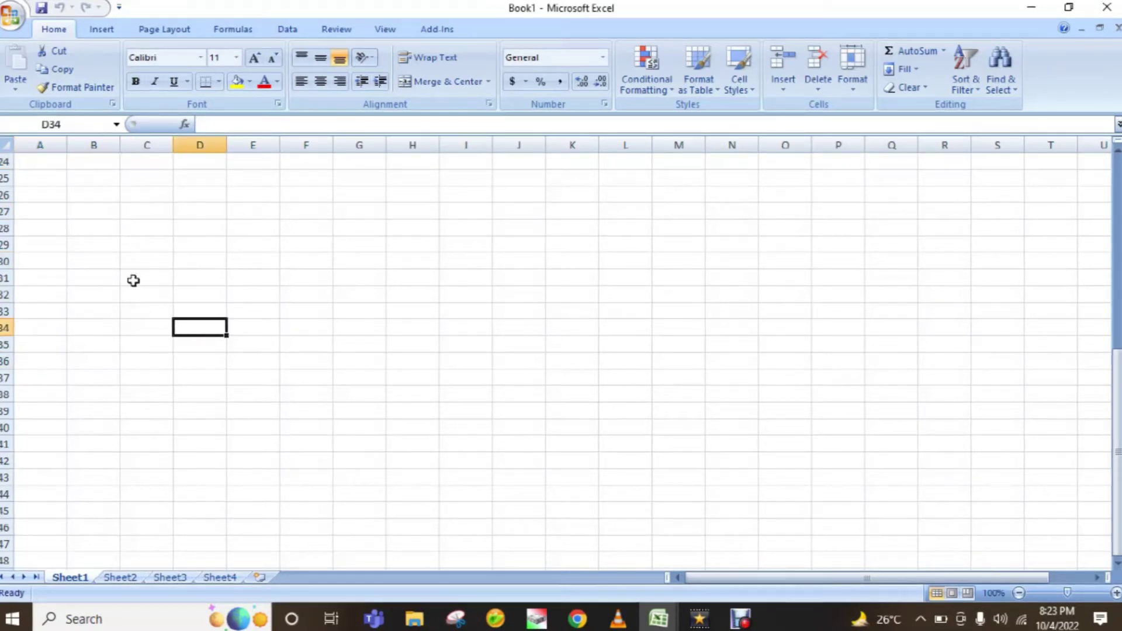
click(90, 228)
click(43, 178)
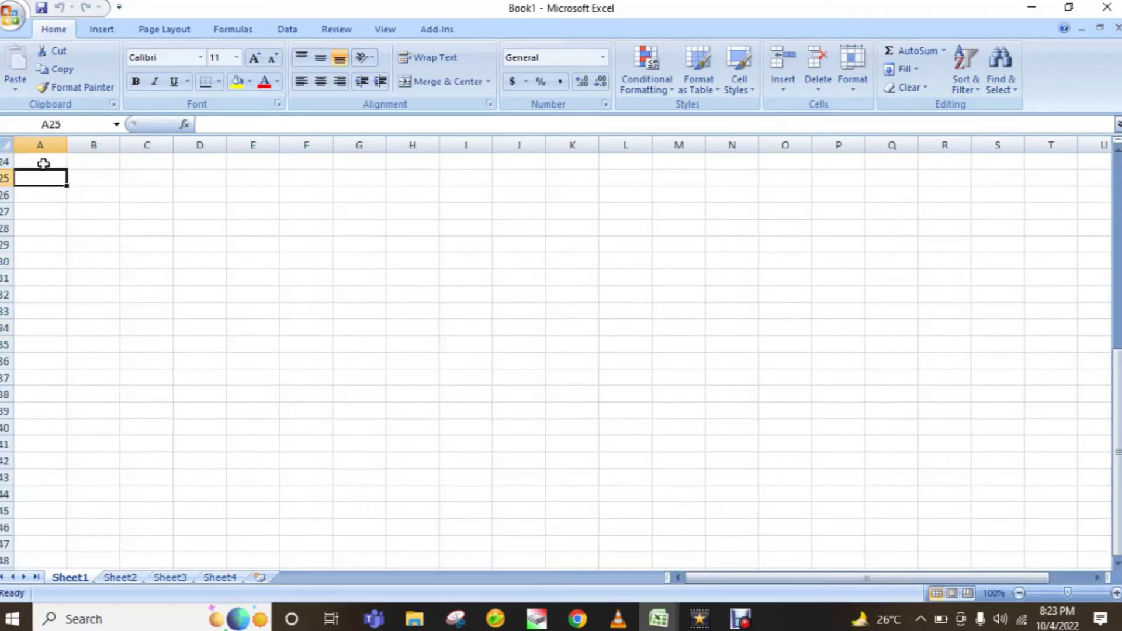
click(44, 162)
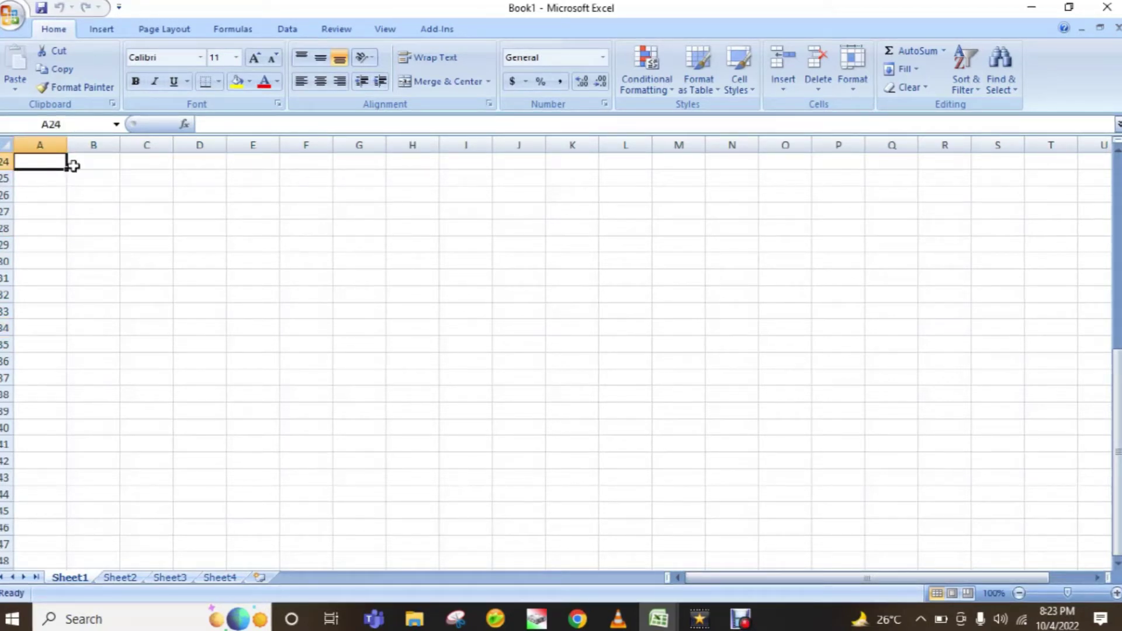
click(100, 216)
click(156, 275)
drag(211, 281, 263, 279)
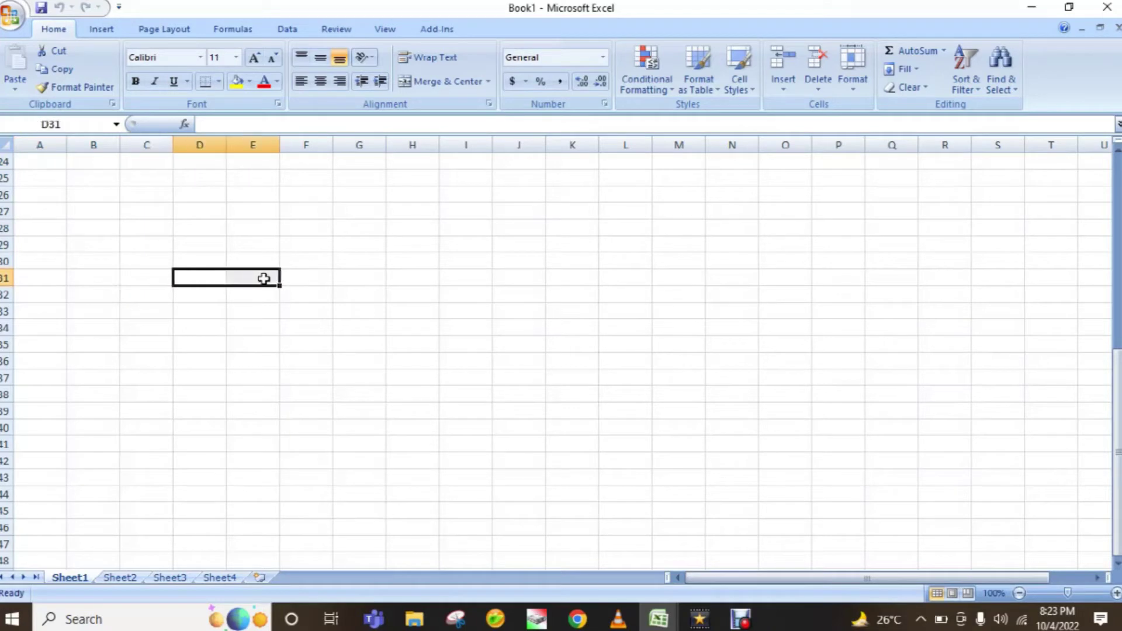
click(336, 264)
click(302, 227)
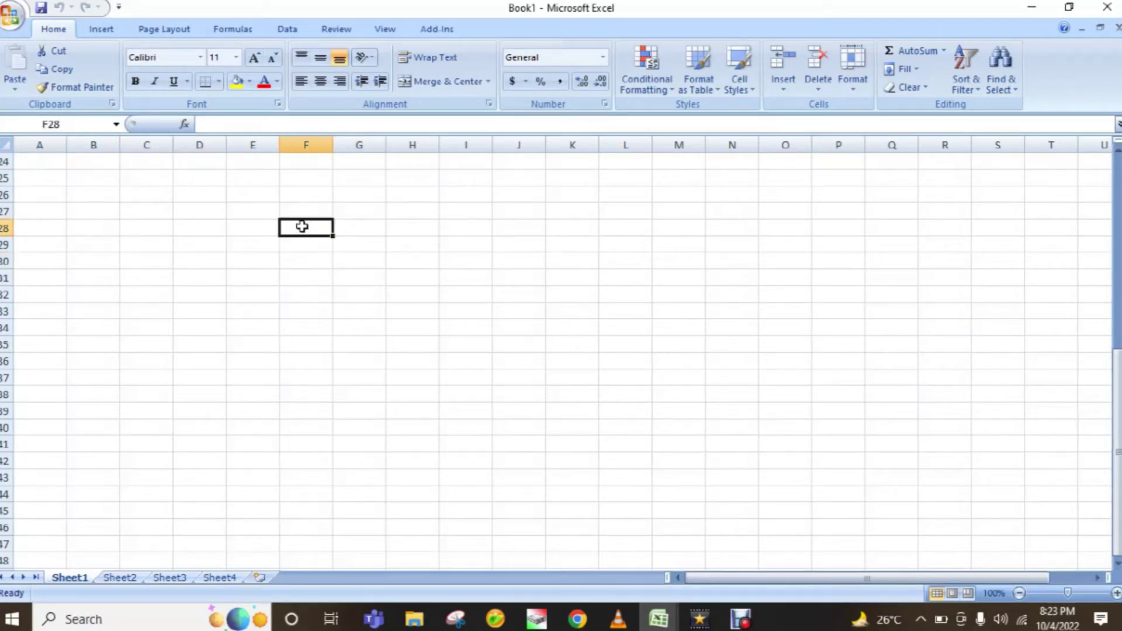
click(237, 228)
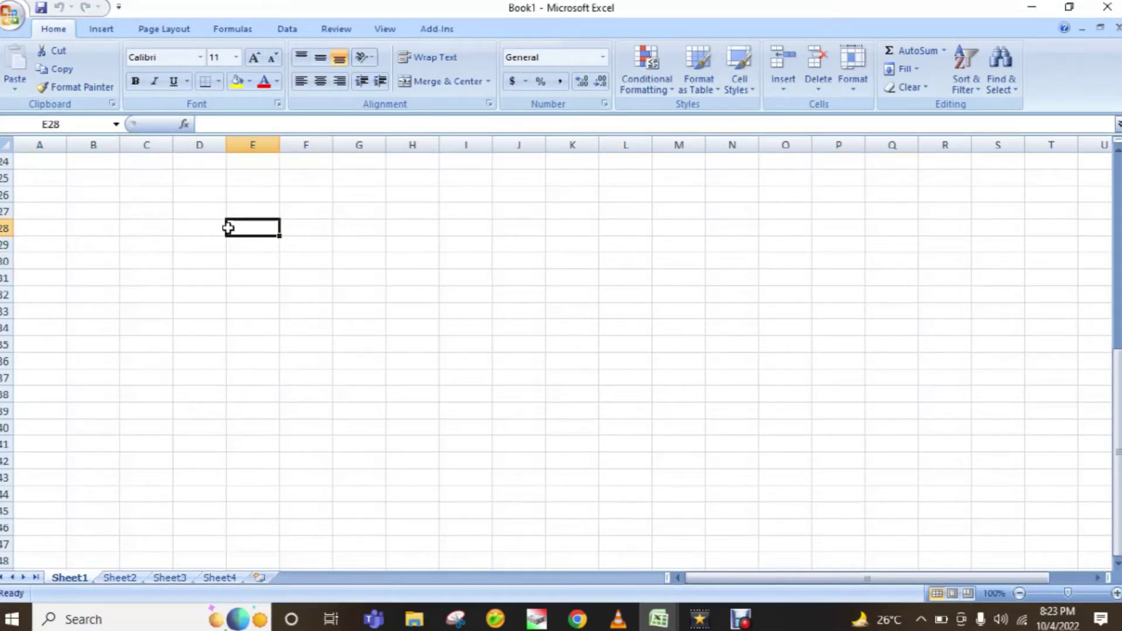
click(179, 228)
click(129, 228)
click(79, 222)
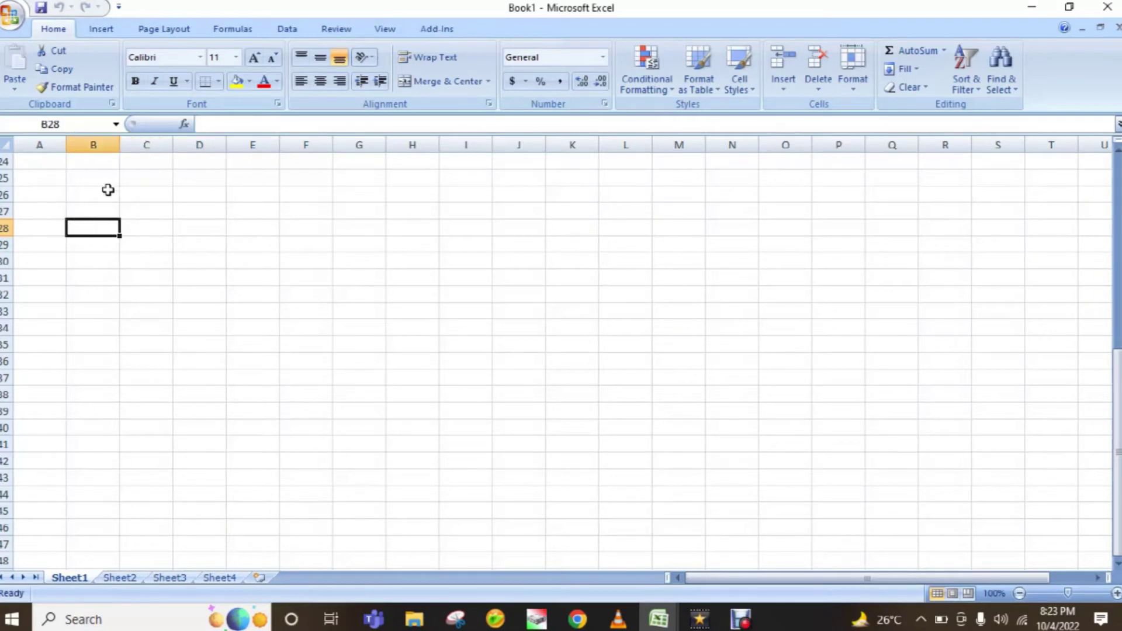
click(102, 178)
click(303, 262)
click(303, 329)
Step the active cell with arrow keys to I34, I32, D32, D29 and H29
key(Right)
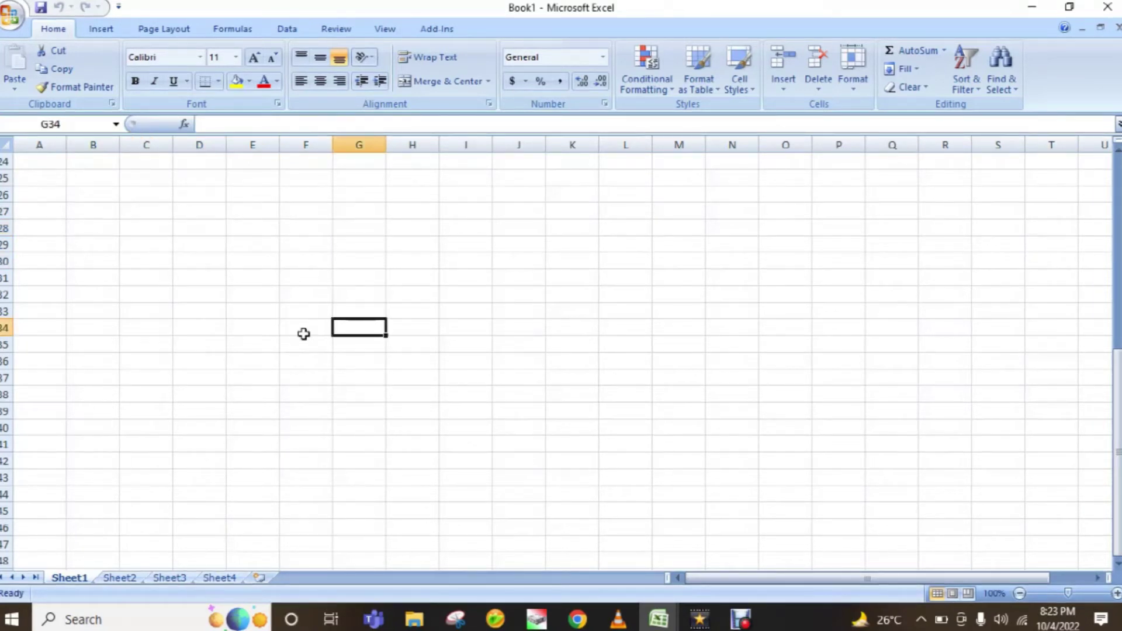
key(Right)
key(Right)
key(Up)
key(Up)
key(Up)
key(Down)
key(Down)
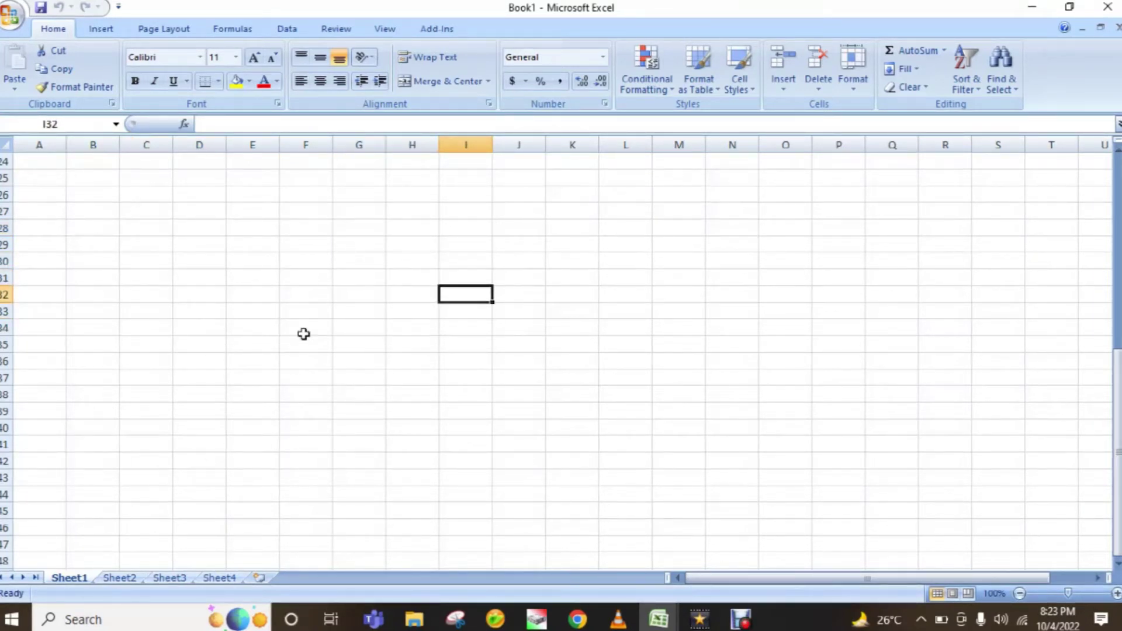
key(Left)
key(Left)
key(Left)
key(Left)
key(Left)
key(Up)
key(Up)
key(Up)
key(Right)
key(Right)
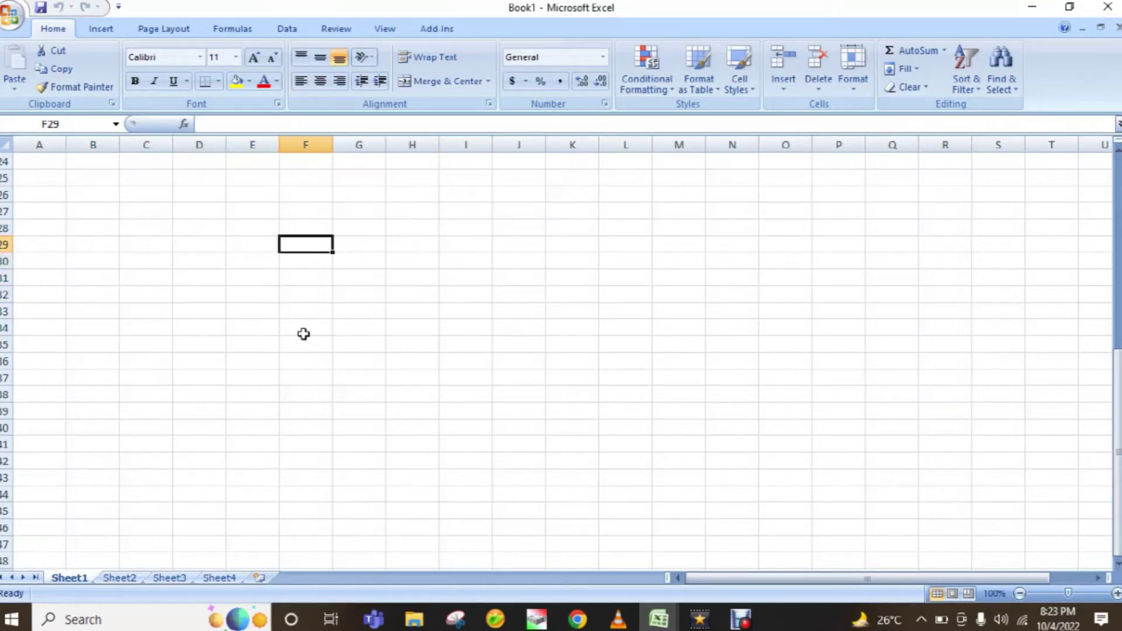
key(Right)
key(Right)
Select F34 and D31, then move along row 31 from H31 back to D31
click(280, 332)
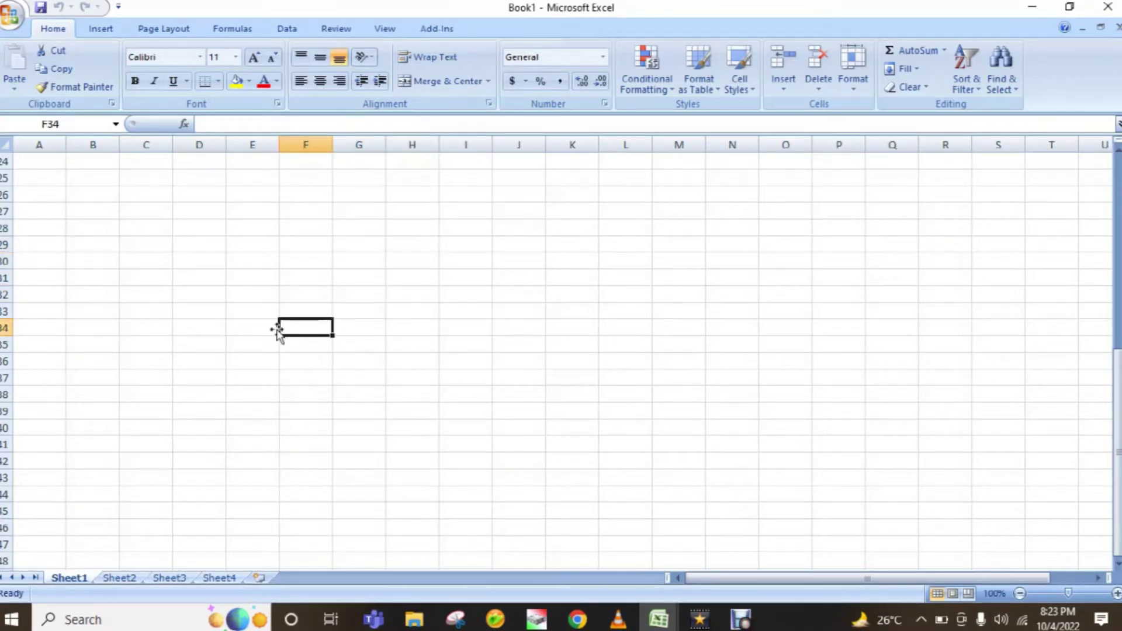
click(184, 270)
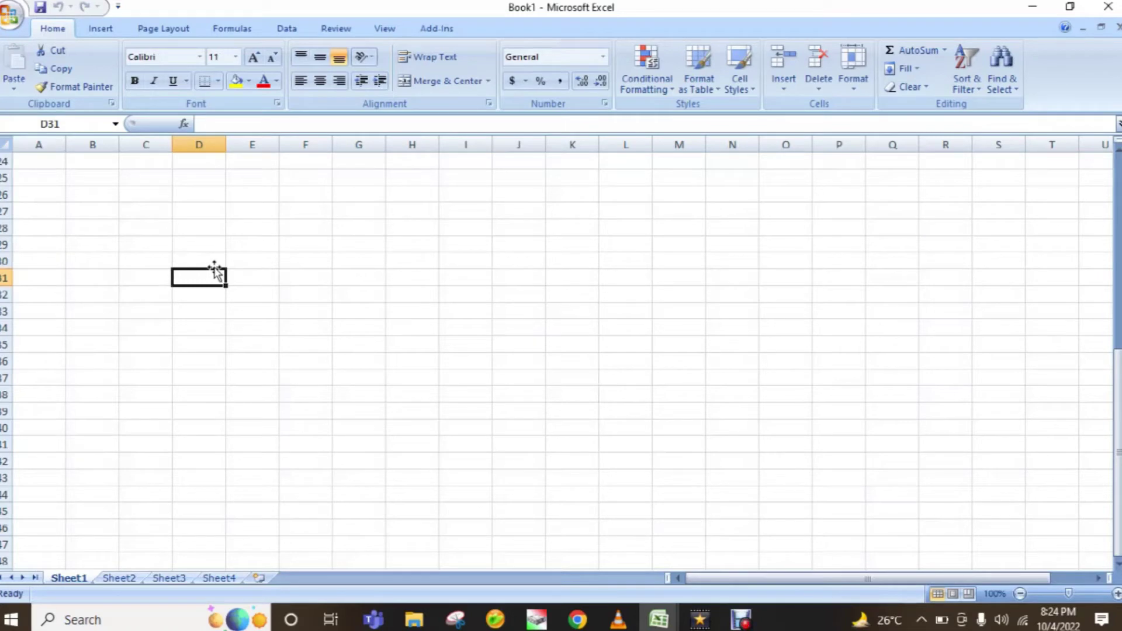
drag(186, 271, 374, 282)
click(426, 280)
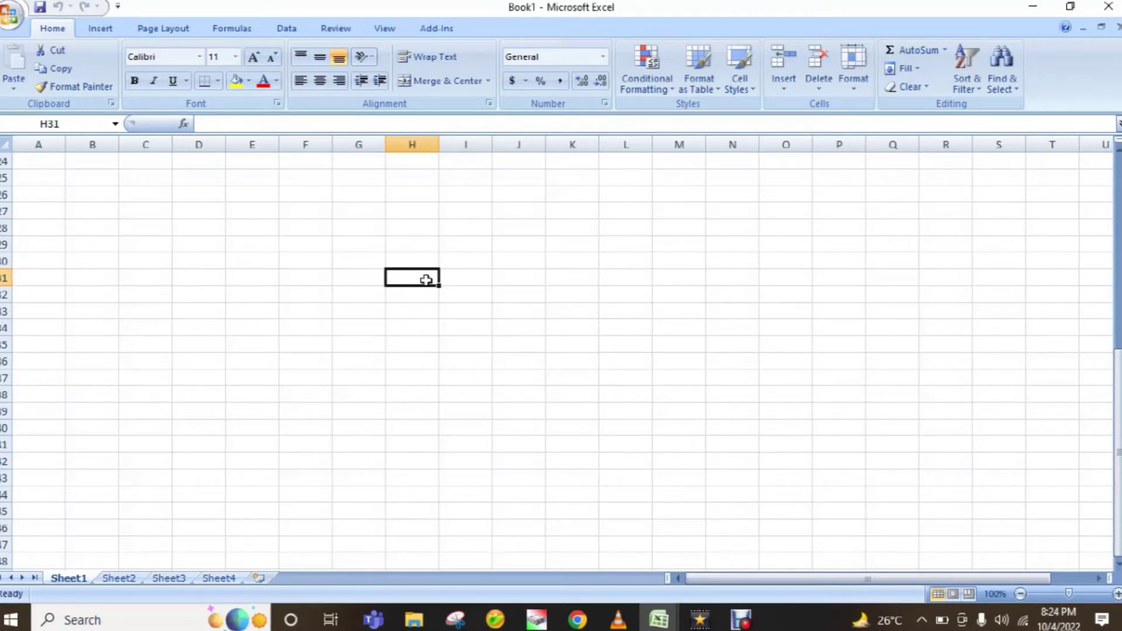
click(375, 279)
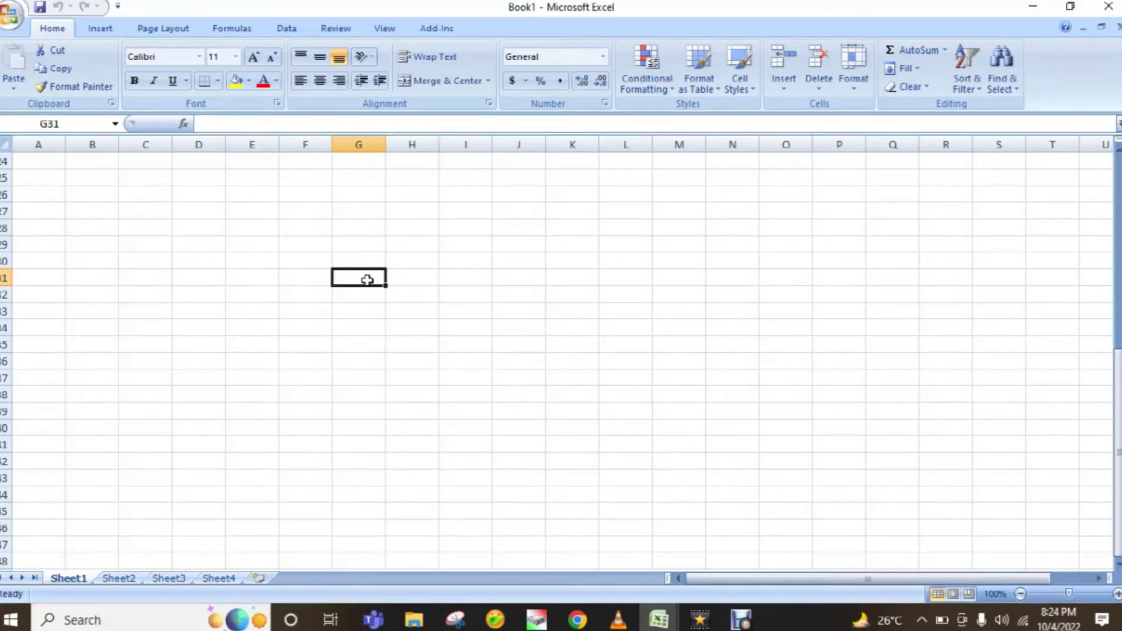
click(318, 279)
click(260, 281)
click(212, 282)
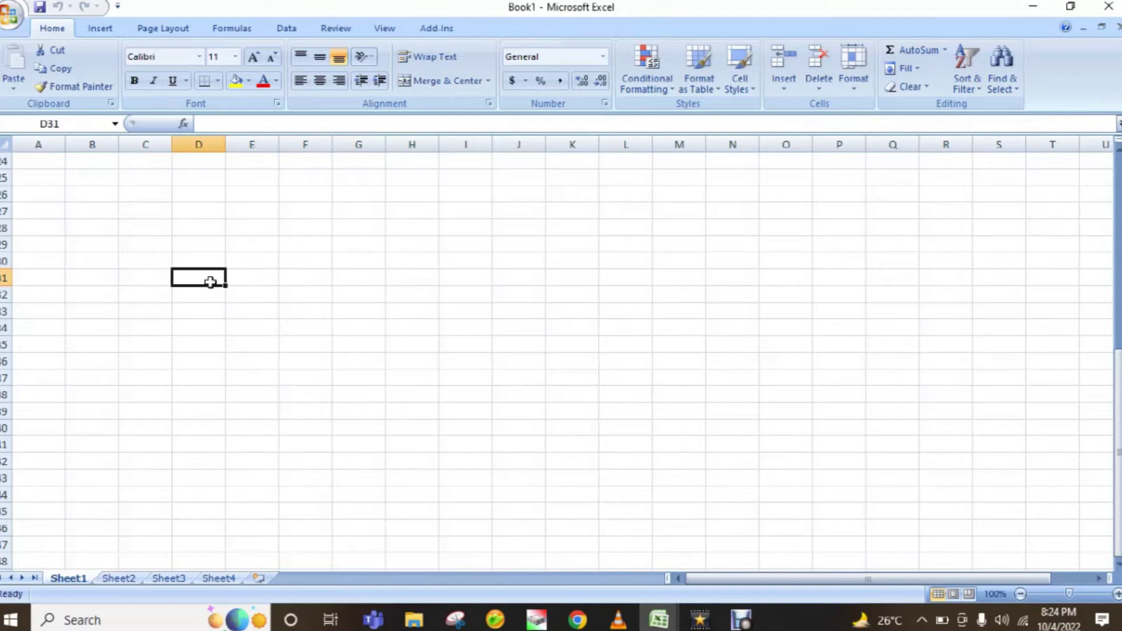
Select cells back and forth along row 31 between F31 and J31, ending on I31
click(336, 280)
click(410, 279)
click(473, 277)
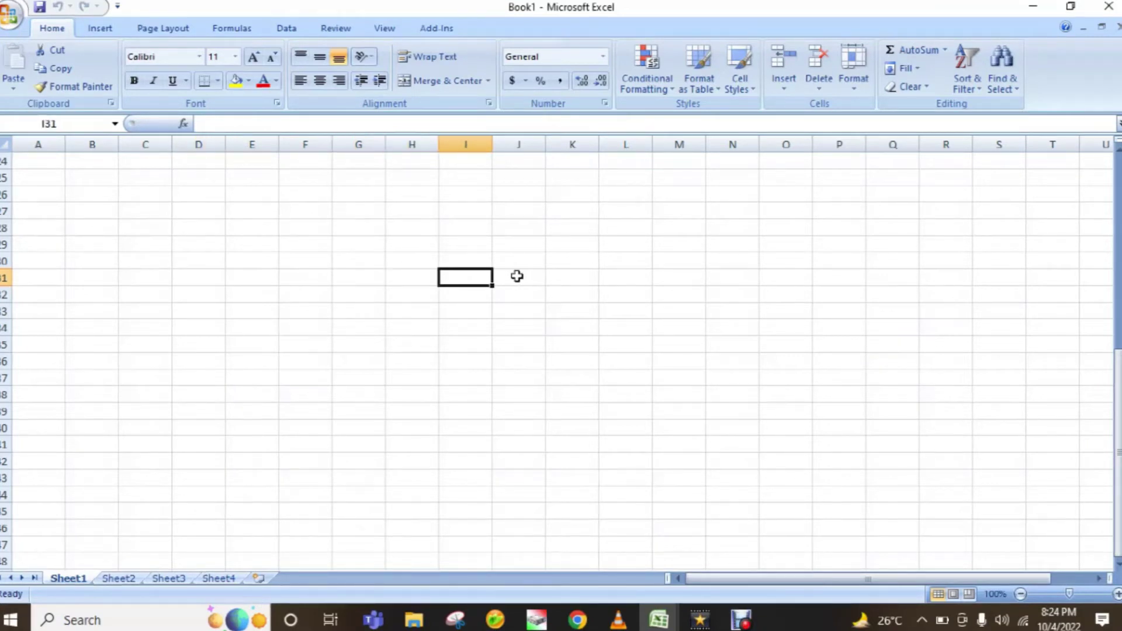
click(518, 276)
click(457, 277)
click(422, 278)
click(370, 278)
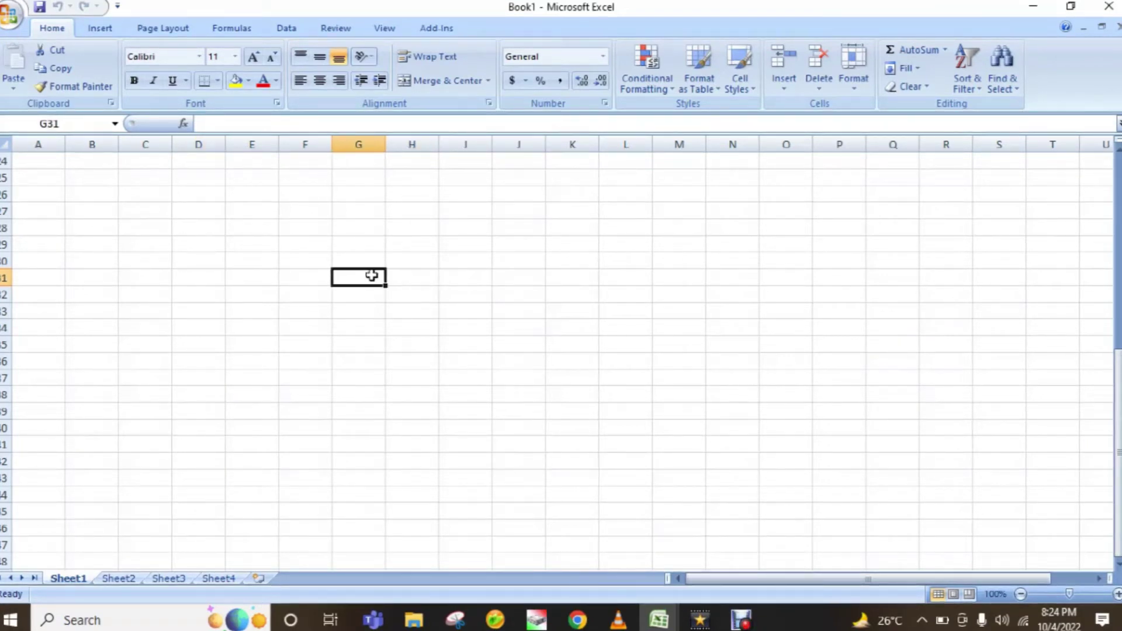
click(307, 278)
click(476, 277)
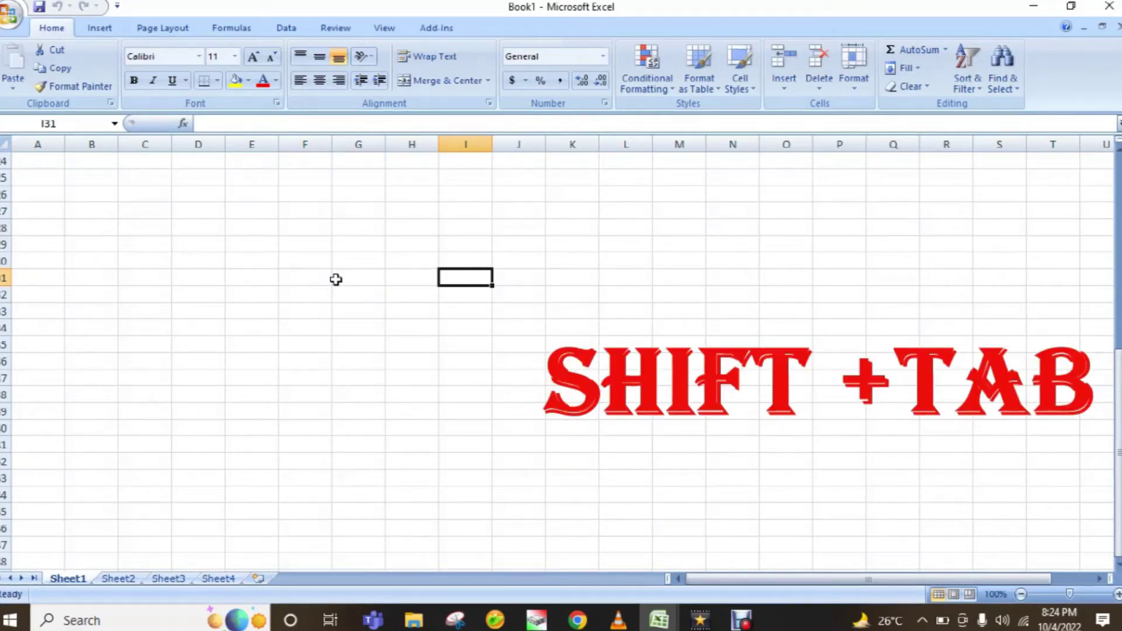
Move along row 31 with Shift+Tab, clicks and Tab between D31 and J31, ending at G31
key(shift+Tab)
key(shift+Tab)
key(shift+Tab)
key(shift+Tab)
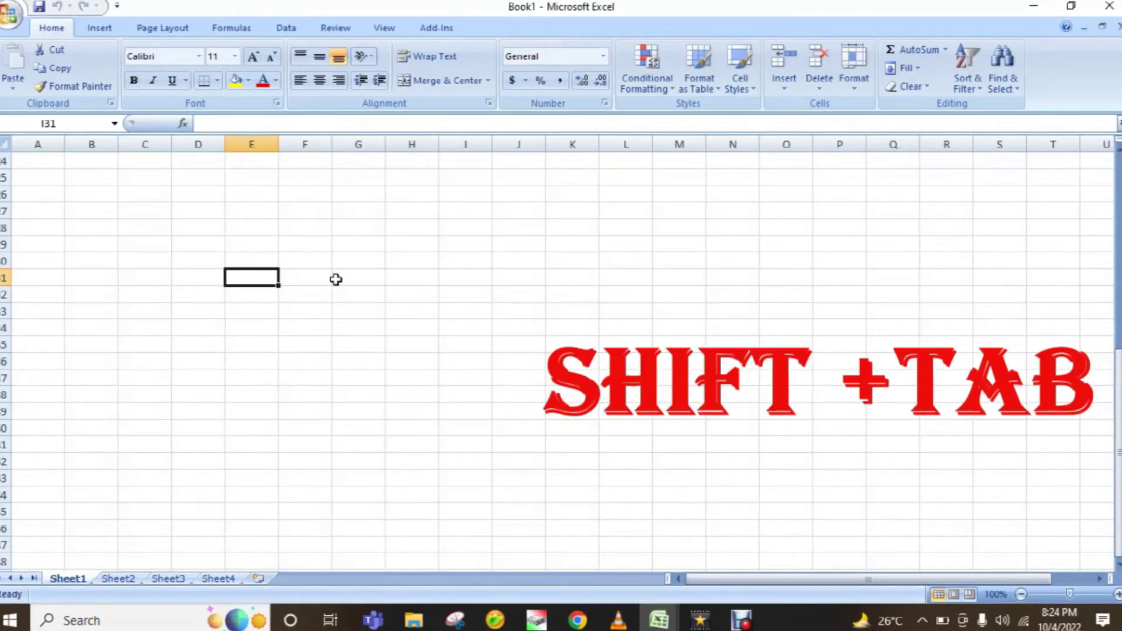
key(shift+Tab)
key(shift+Tab)
key(shift+Tab)
key(shift+Tab)
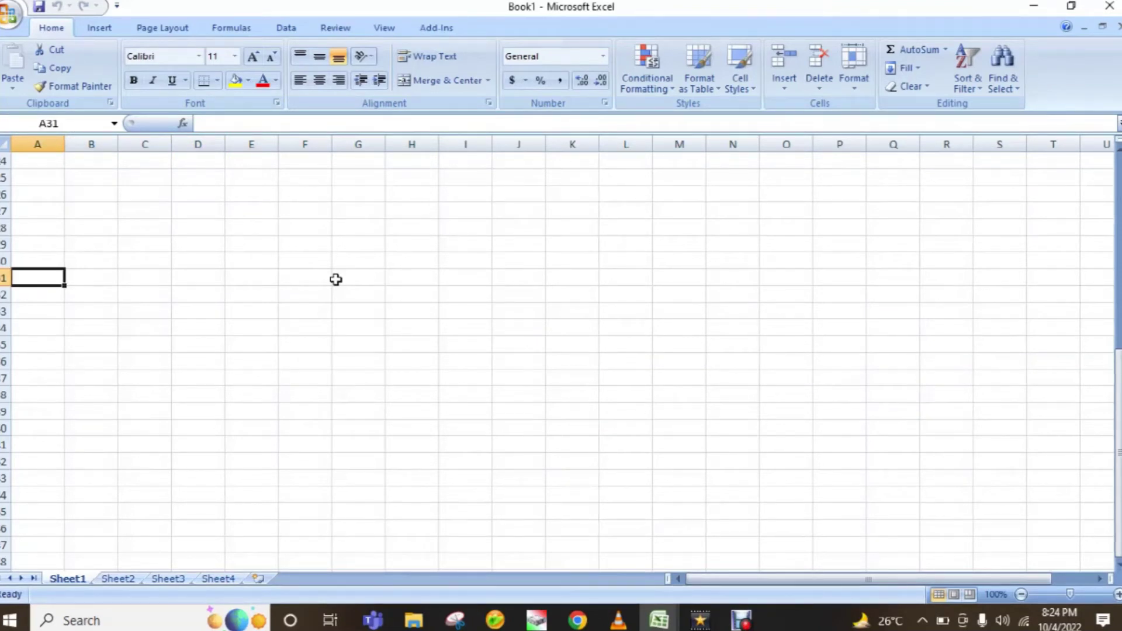
click(188, 278)
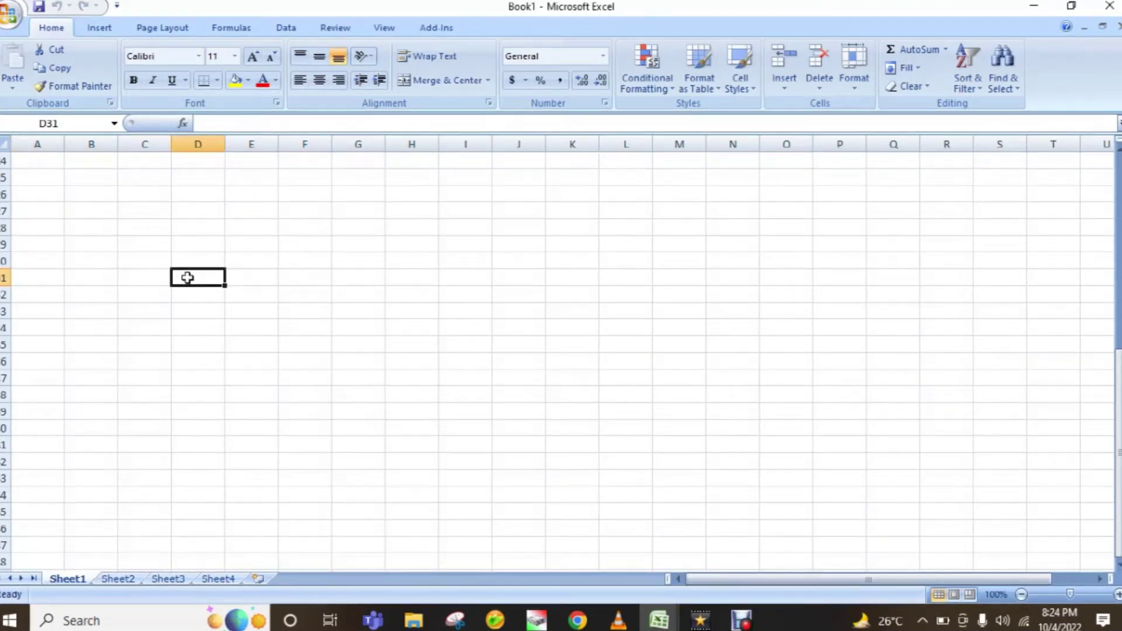
click(271, 280)
click(310, 278)
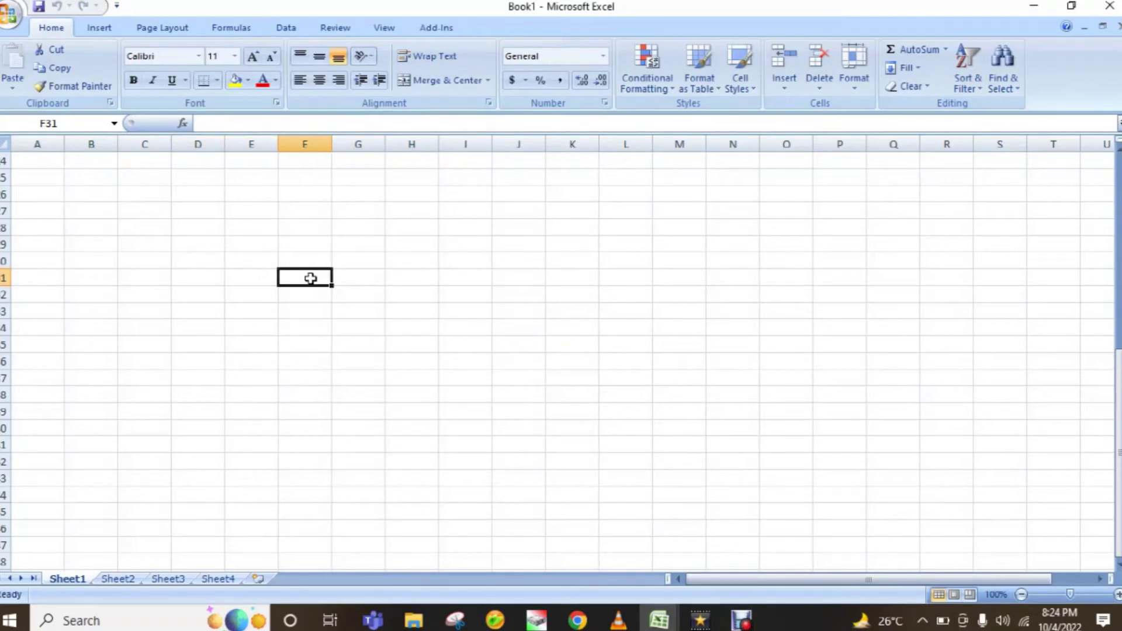
key(Tab)
key(Tab)
key(Tab)
key(Tab)
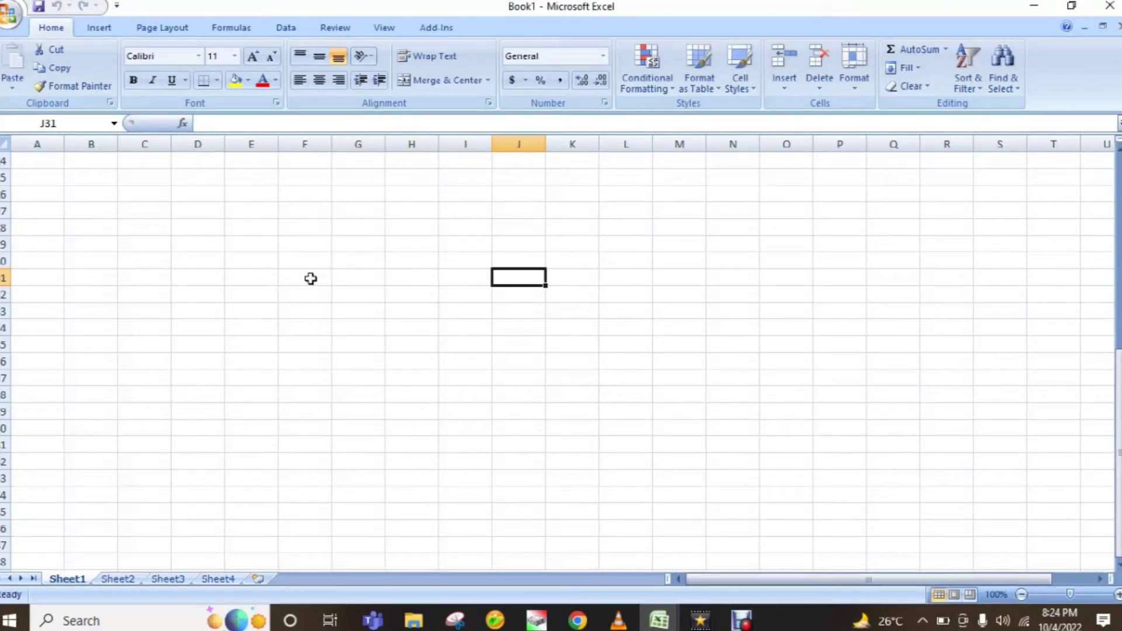
key(Tab)
key(shift+Tab)
key(shift+Tab)
key(shift+Tab)
key(shift+Tab)
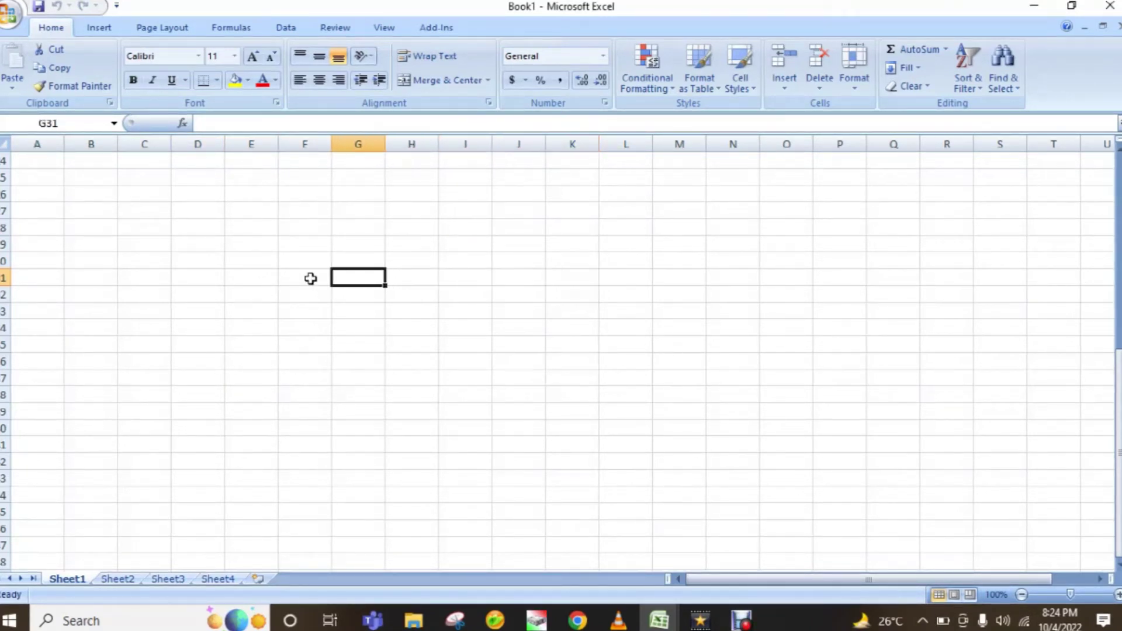
Move up and down column G, then to E31 and H31, and jump right along row 31
key(Up)
key(Up)
key(Up)
key(Down)
key(Down)
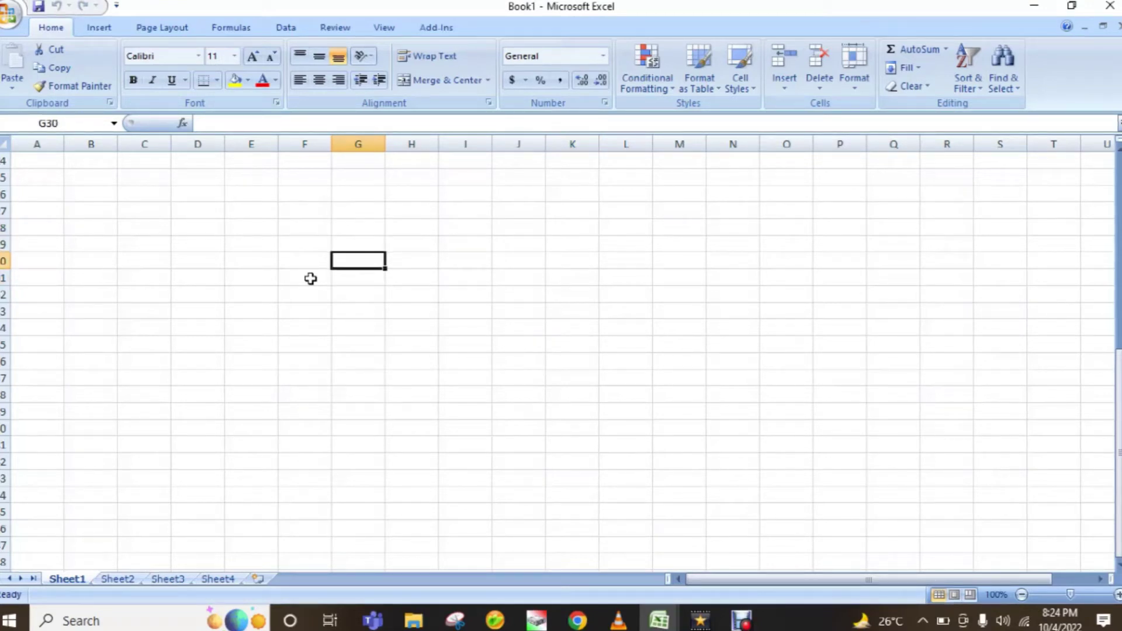
key(Down)
key(Down)
key(Down)
key(Down)
key(Down)
key(Down)
key(Up)
key(Up)
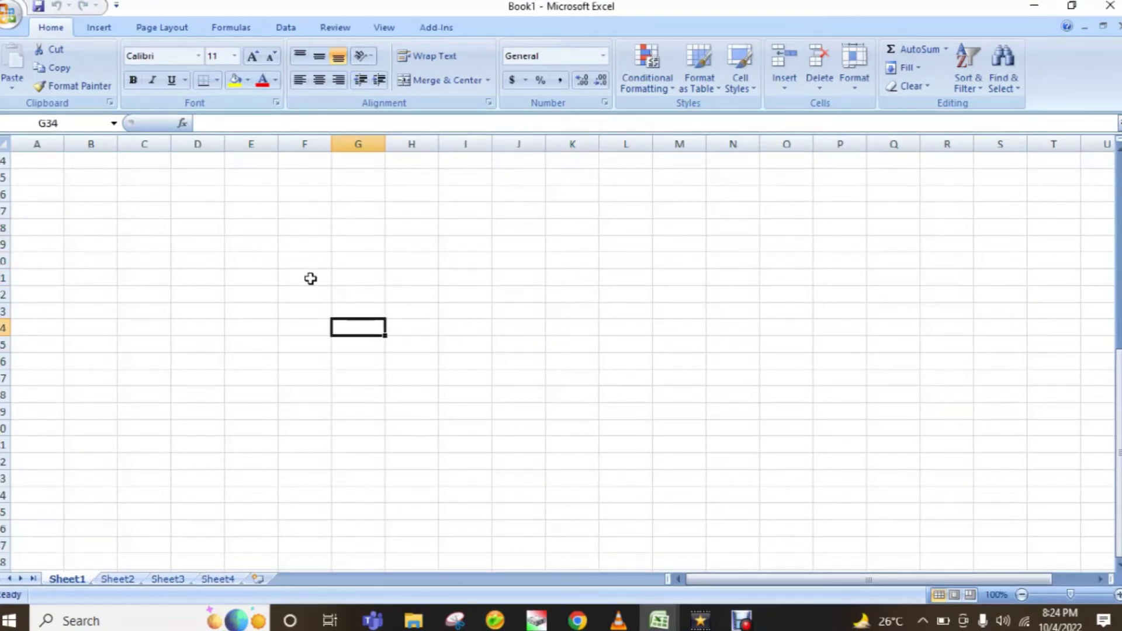
key(Up)
key(Up)
key(Up)
key(Left)
key(Left)
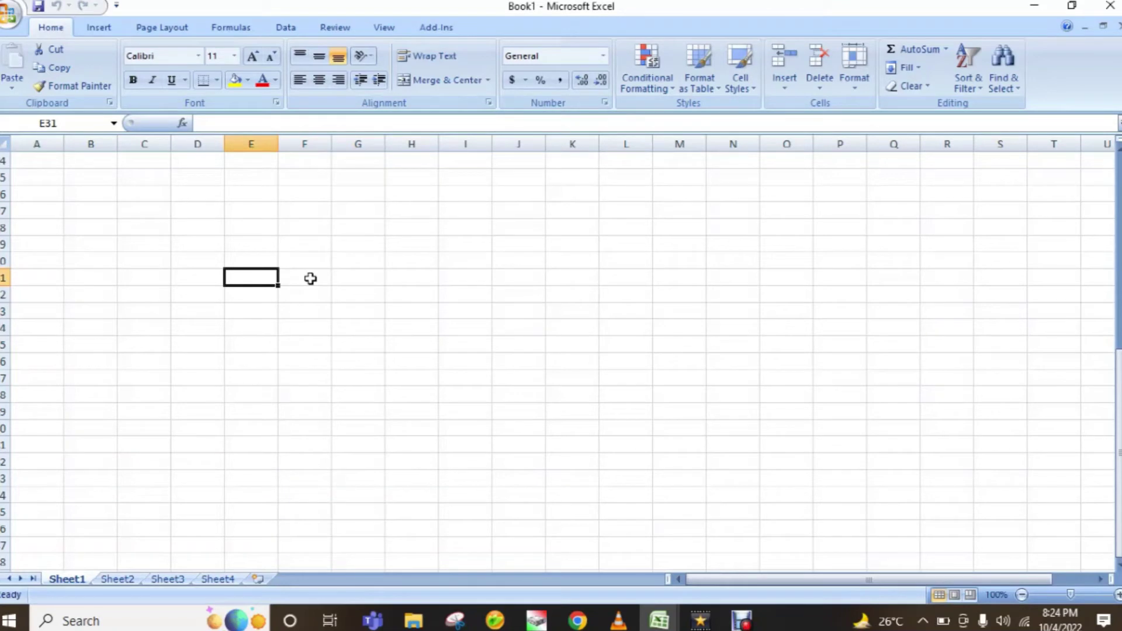
click(426, 277)
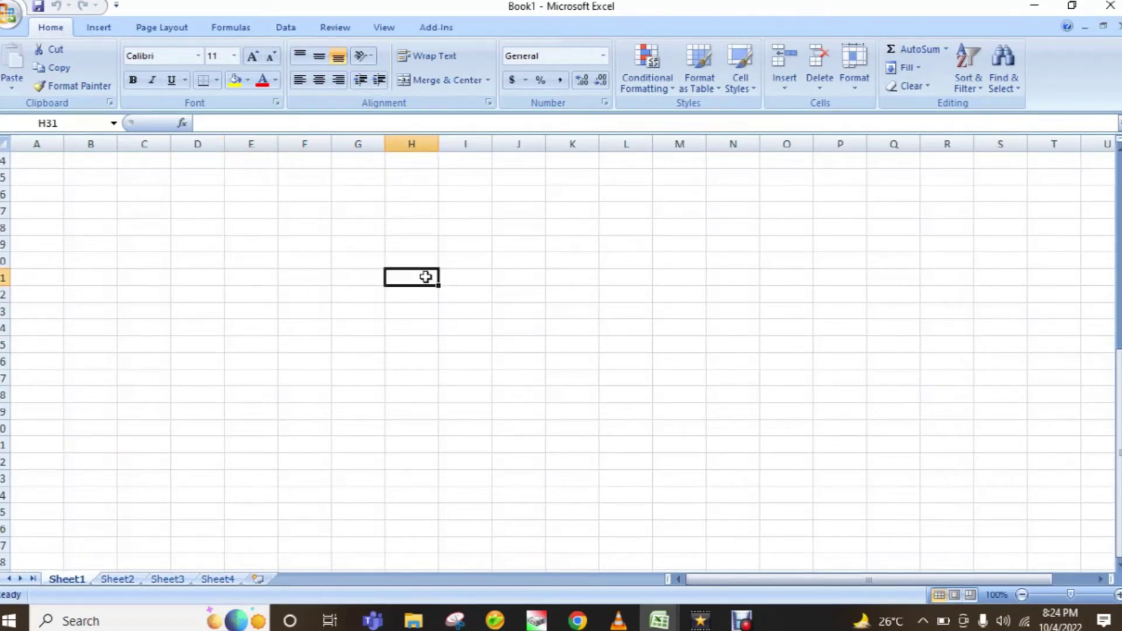
key(Right)
key(Right)
key(Right)
key(Right)
key(Right)
key(Right)
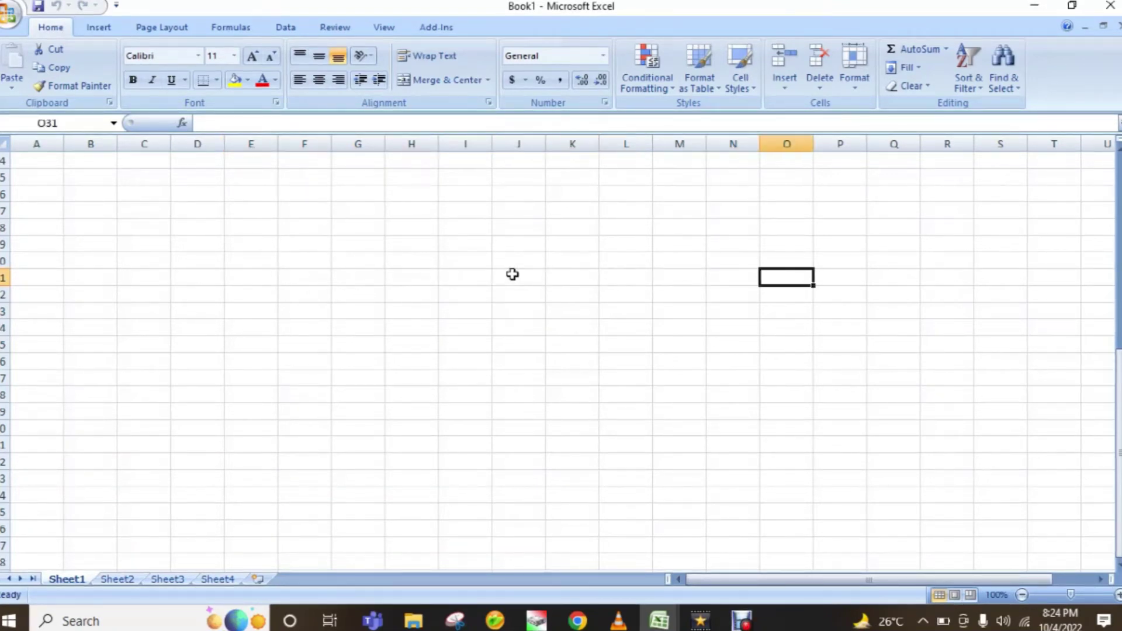
key(Right)
key(Right)
key(Right)
Jump right along row 31 to BW31, select CY31, then move left to CO31
key(Right)
key(Right)
key(Right)
key(Right)
key(Right)
key(Right)
key(Right)
key(Right)
key(Right)
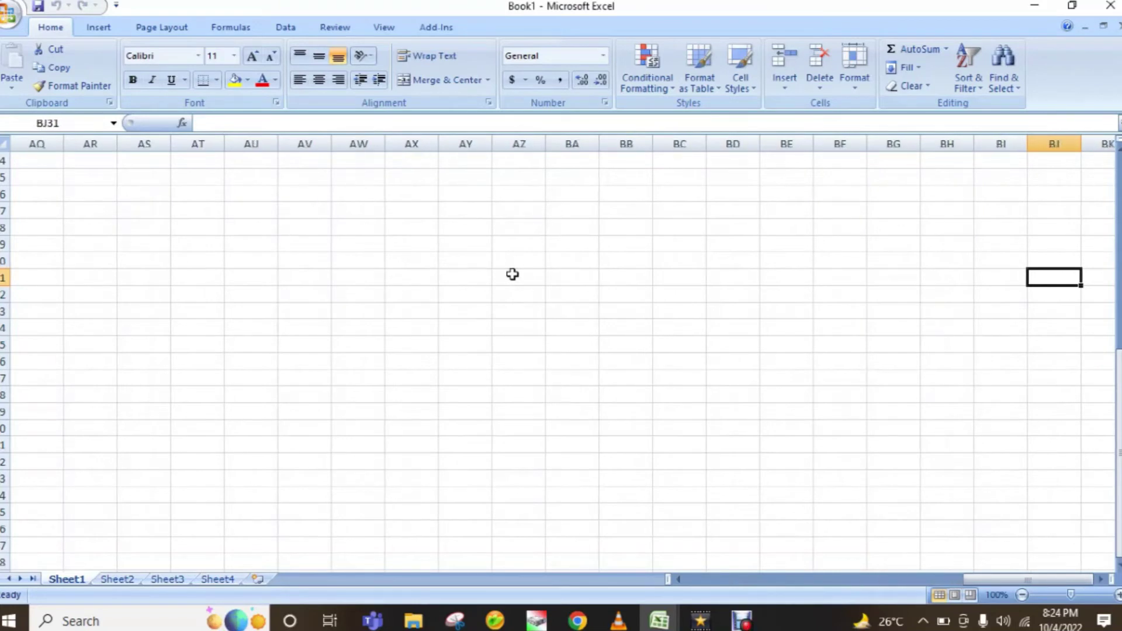
key(Right)
key(Right)
key(Right)
key(Right)
key(Right)
key(Right)
key(Right)
key(Right)
key(Right)
key(Right)
key(Right)
key(Right)
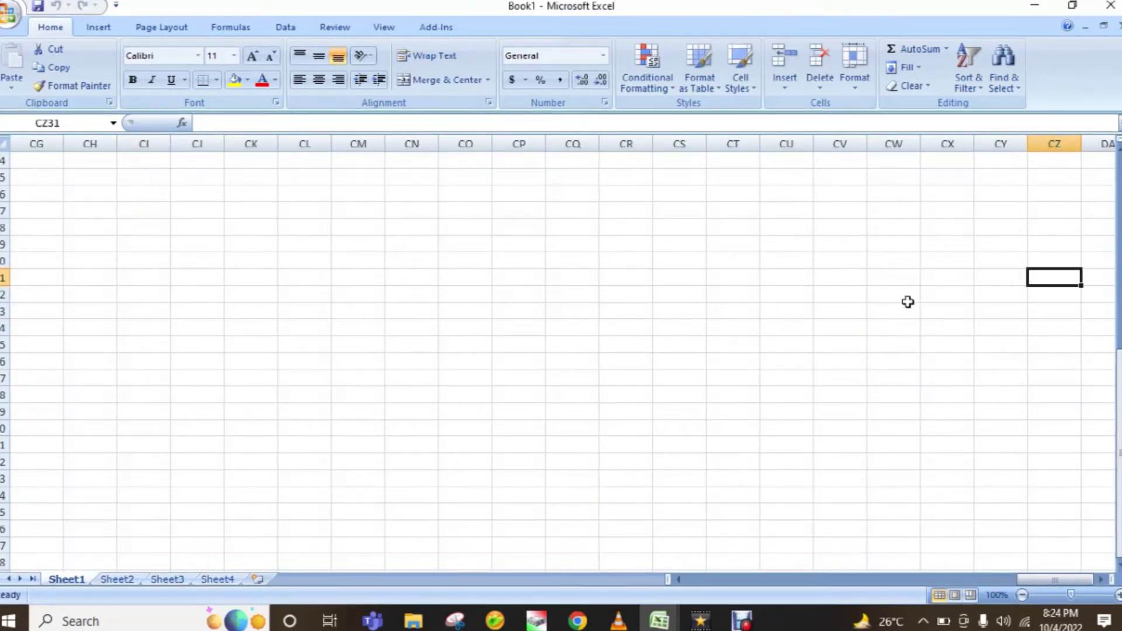
click(997, 280)
key(Left)
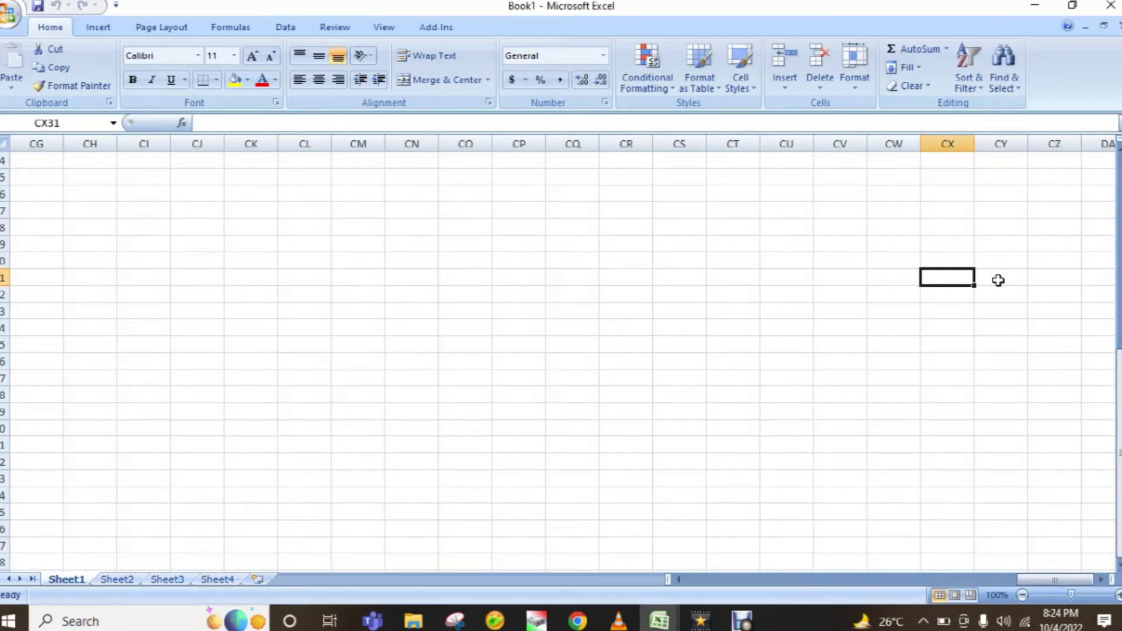
key(Left)
key(Left)
key(Left)
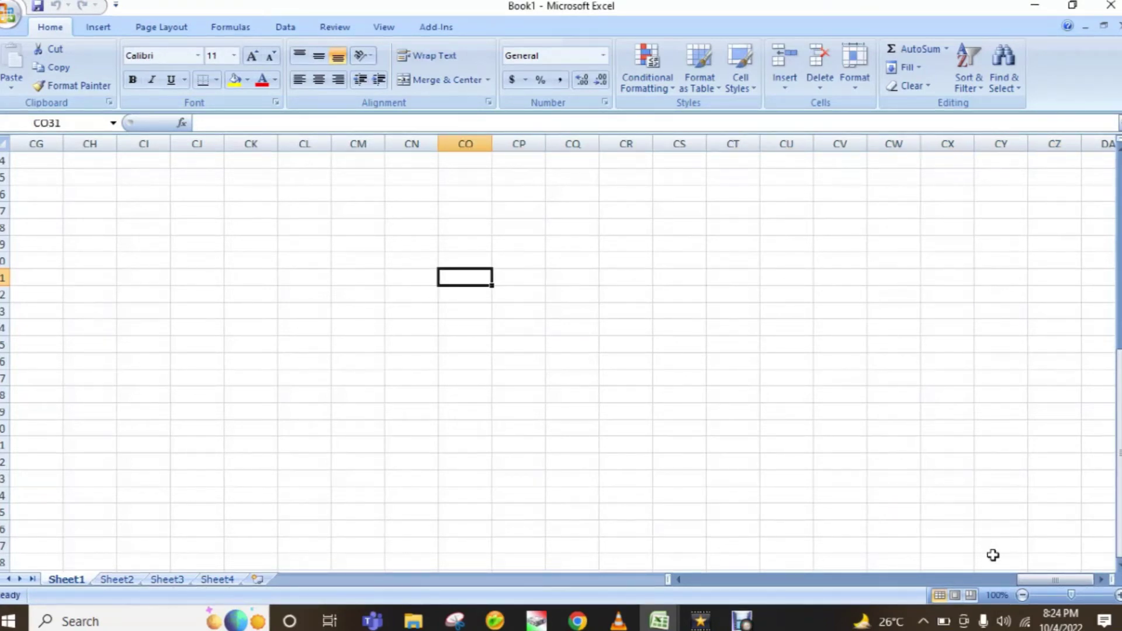
Scroll left to column BH, select BP37, and close the Zoom dialog leaving 100%
drag(1017, 580, 994, 581)
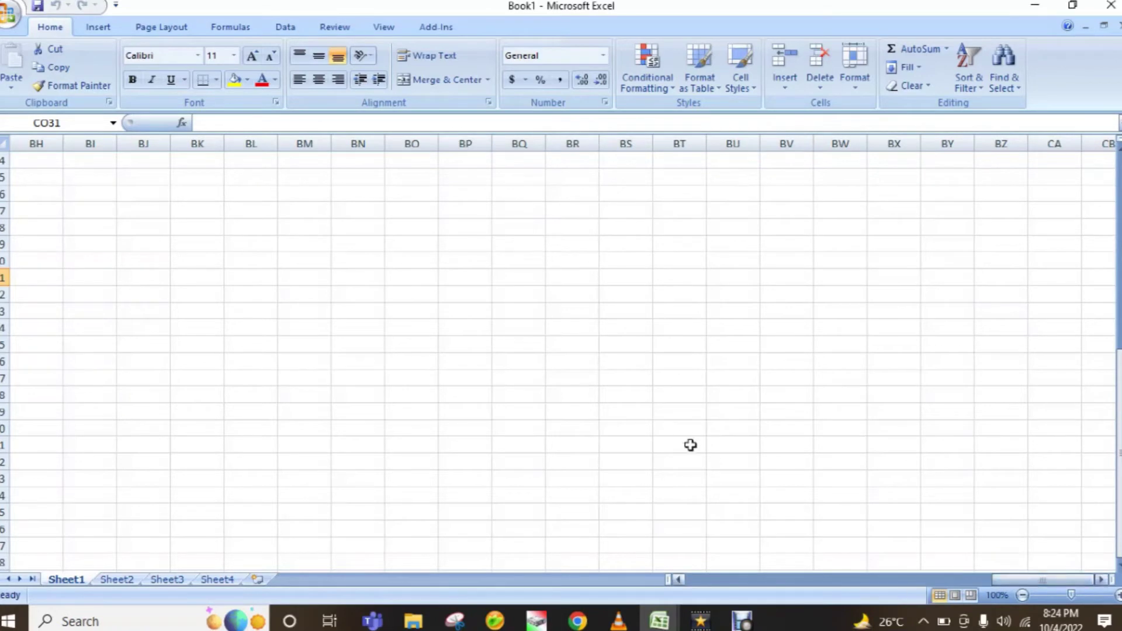
click(479, 369)
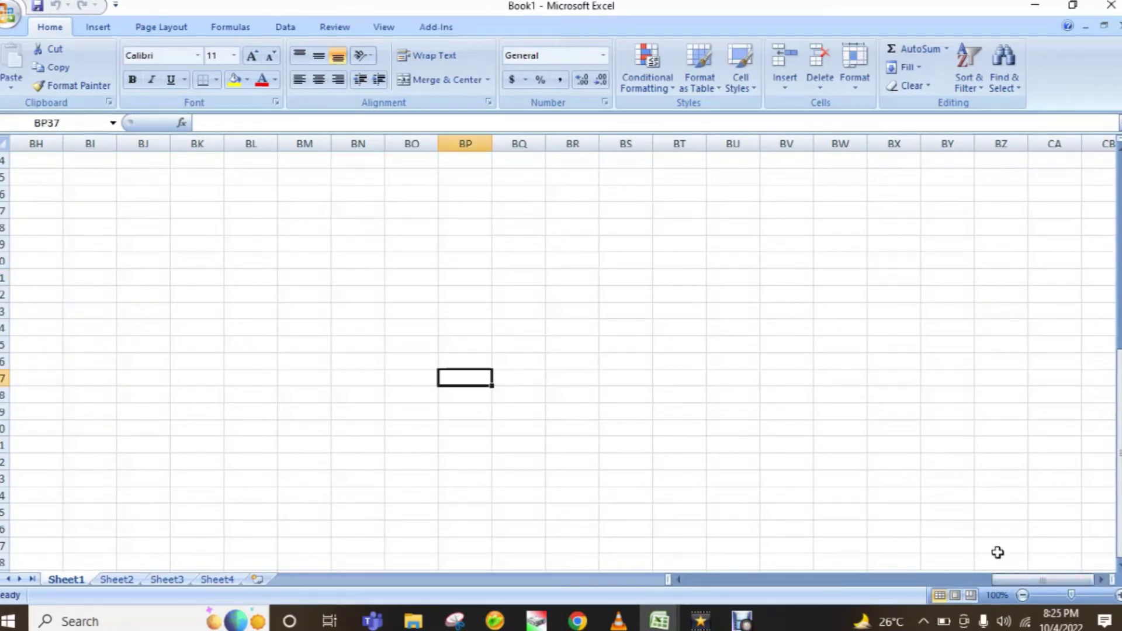
click(1016, 592)
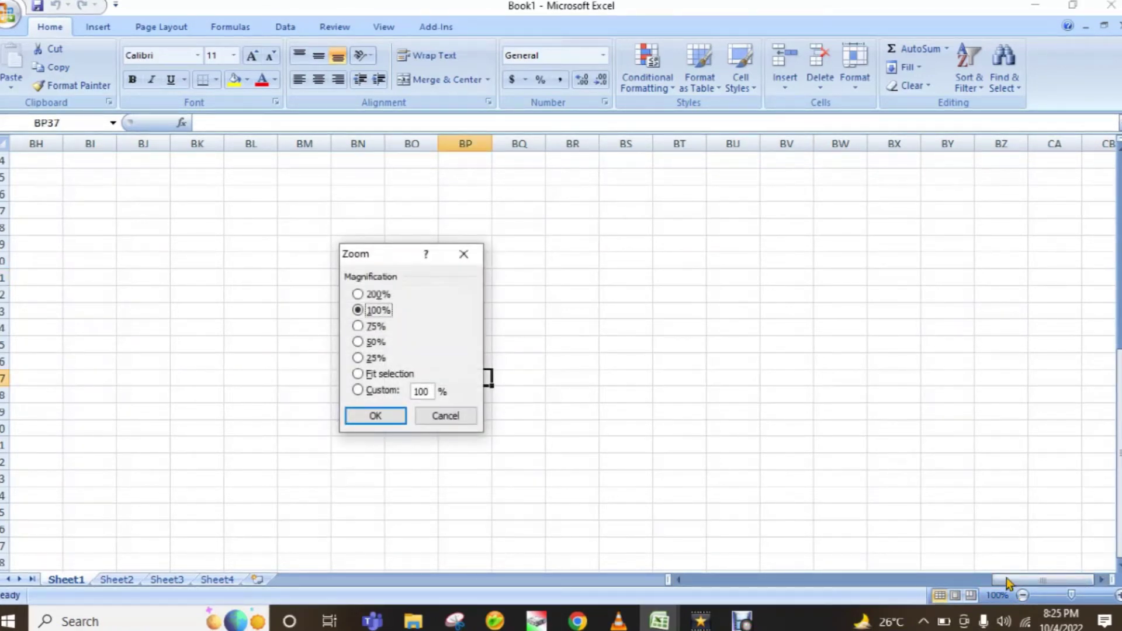
click(464, 254)
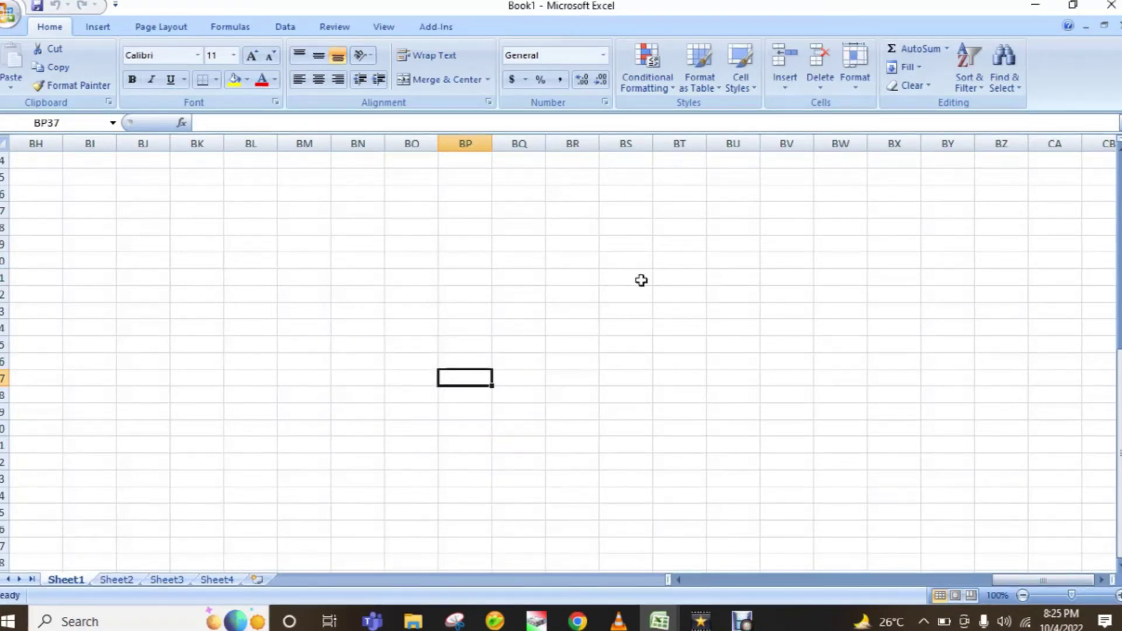
Return to A1, select F8, J7, A7 and I7, press Home back to A7, then select G7 and H7
key(ctrl+Home)
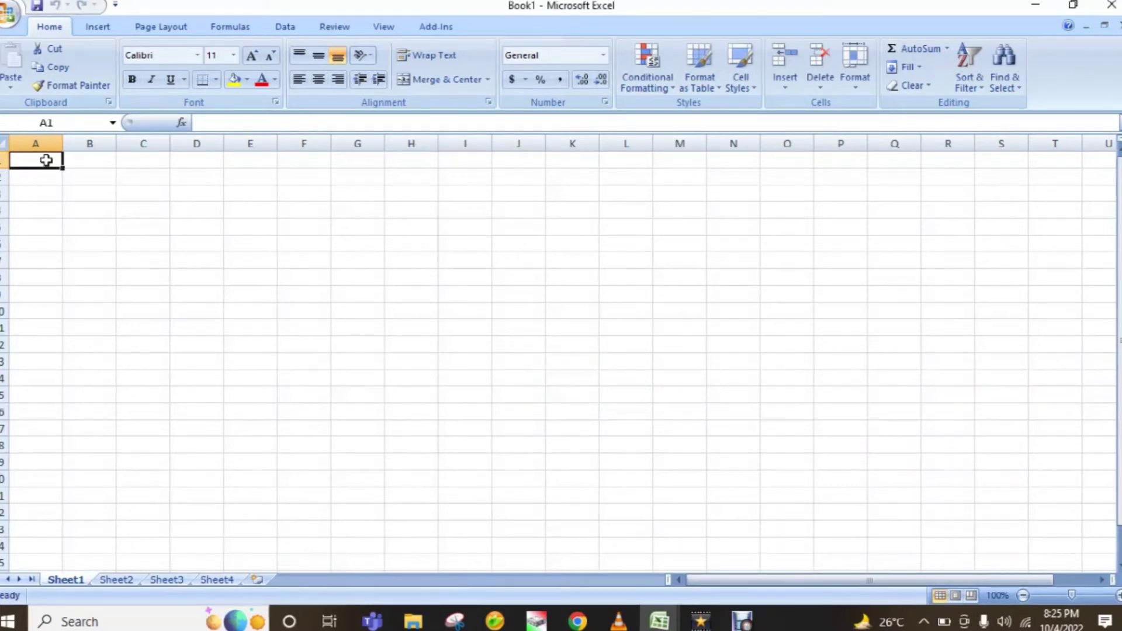
click(324, 281)
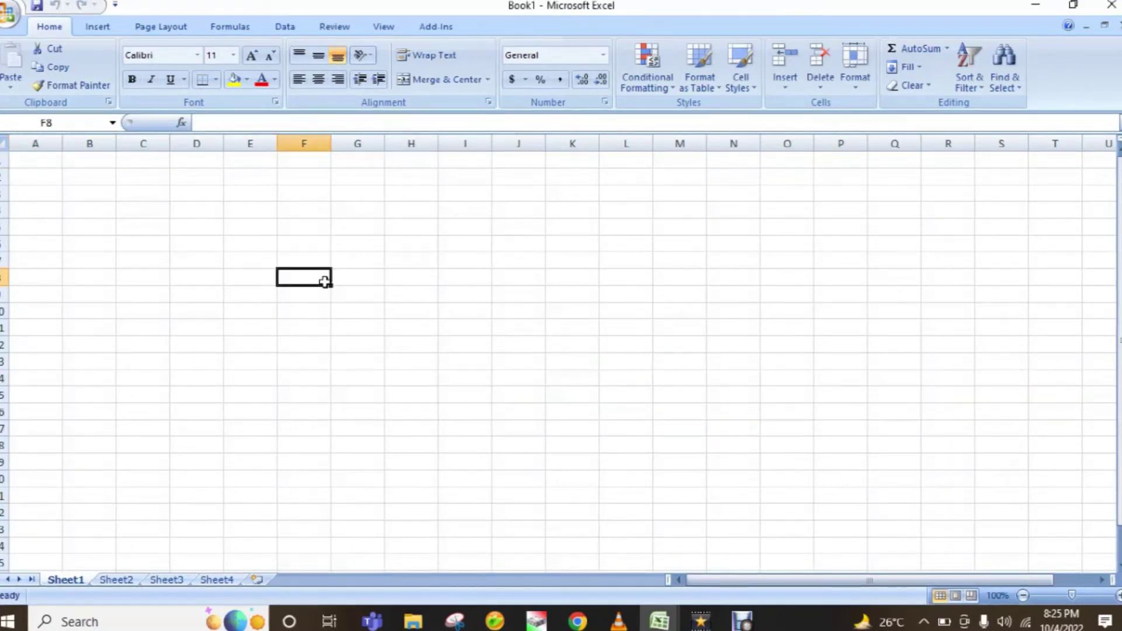
click(504, 260)
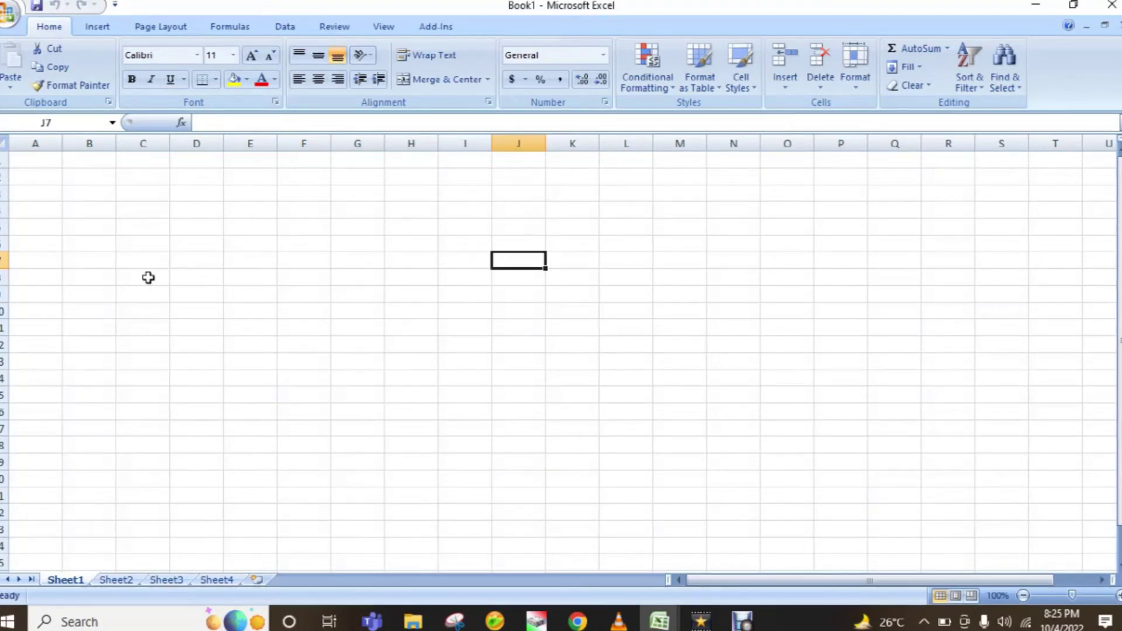
click(16, 264)
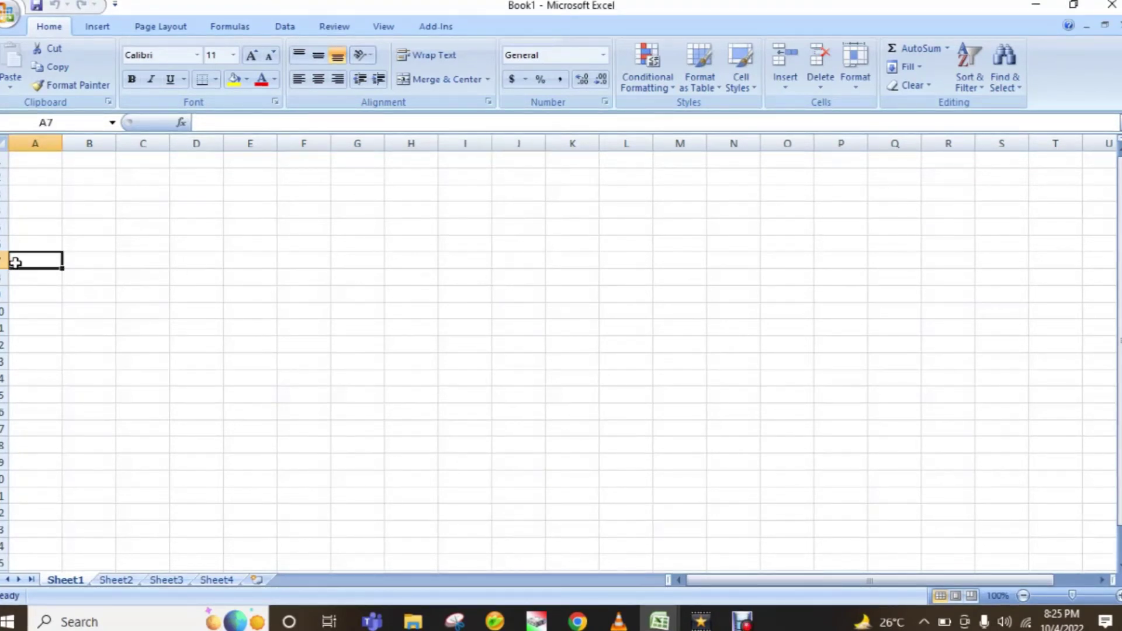
click(459, 266)
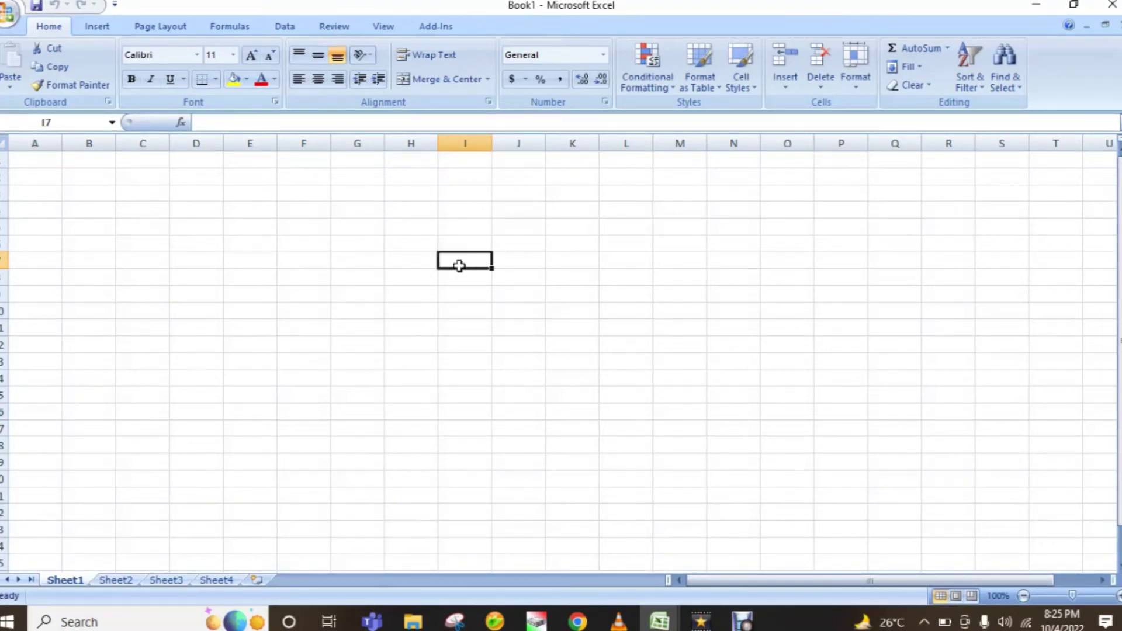
key(Home)
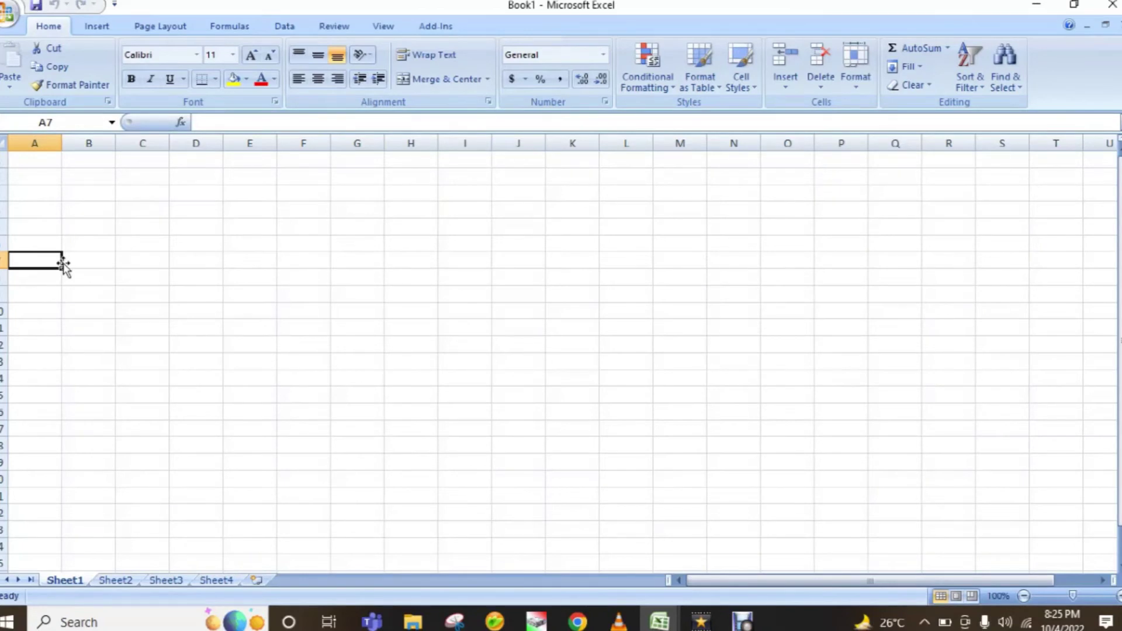
drag(63, 265, 369, 260)
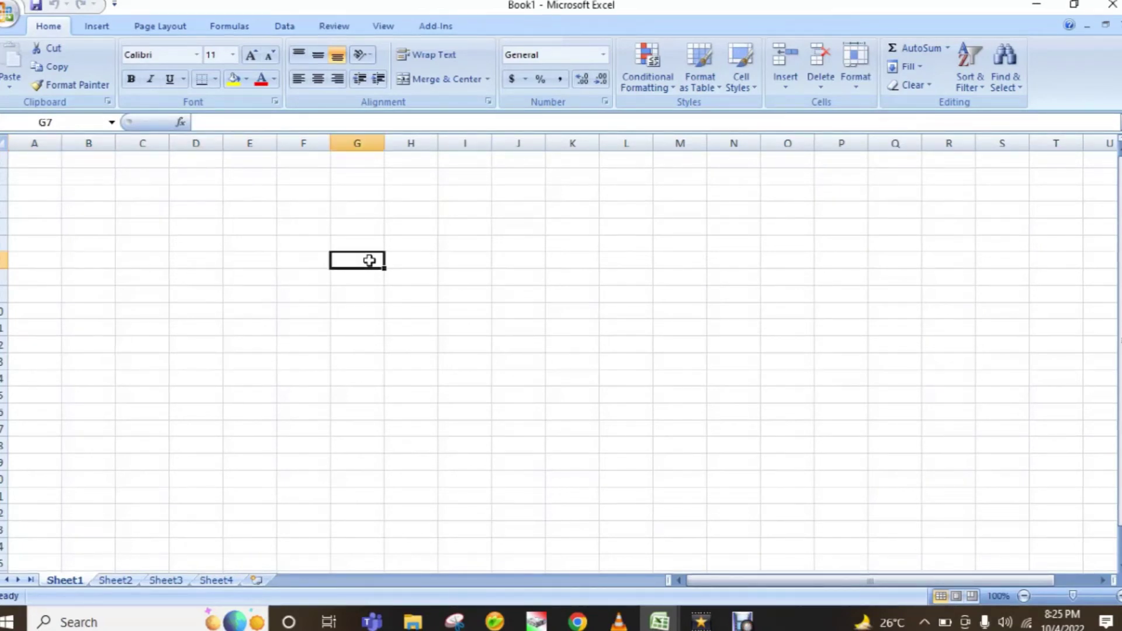
click(426, 257)
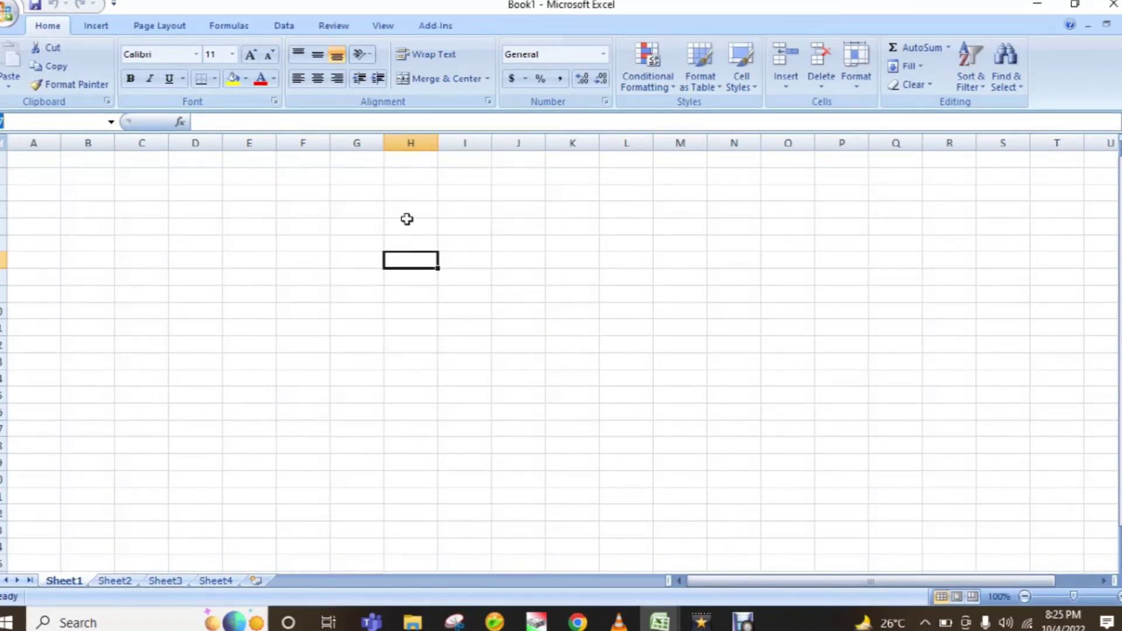
Select cells J7, K10 and L11 in turn
click(517, 262)
click(563, 305)
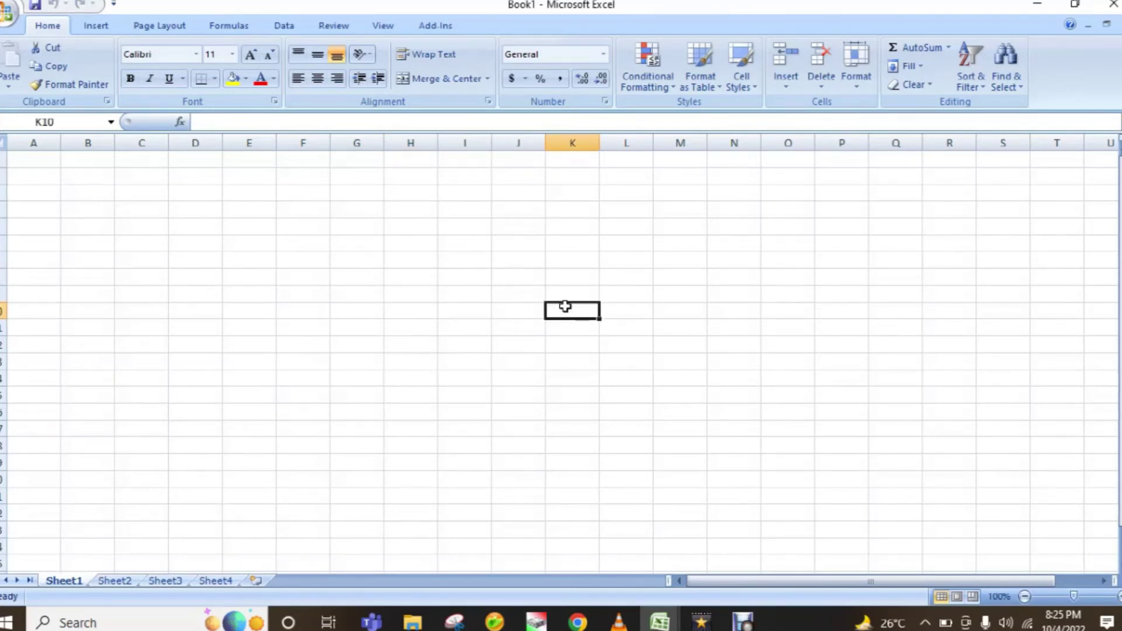
click(639, 320)
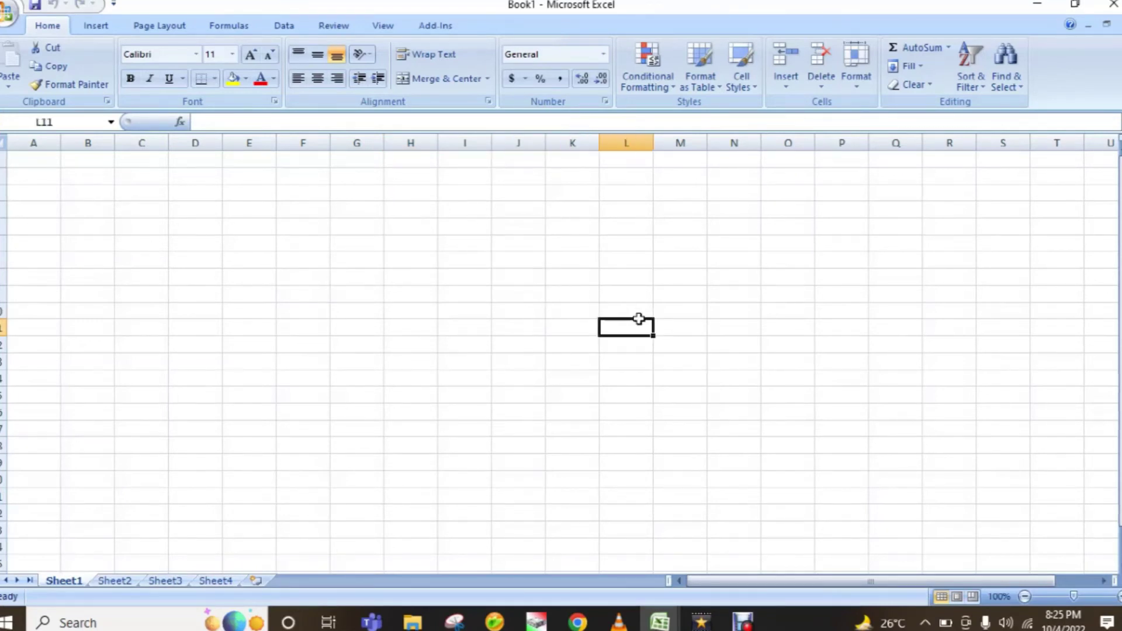
Jump to TY79 through the Name Box, return to A1 with Ctrl+Home, then select C5
click(54, 121)
text(79)
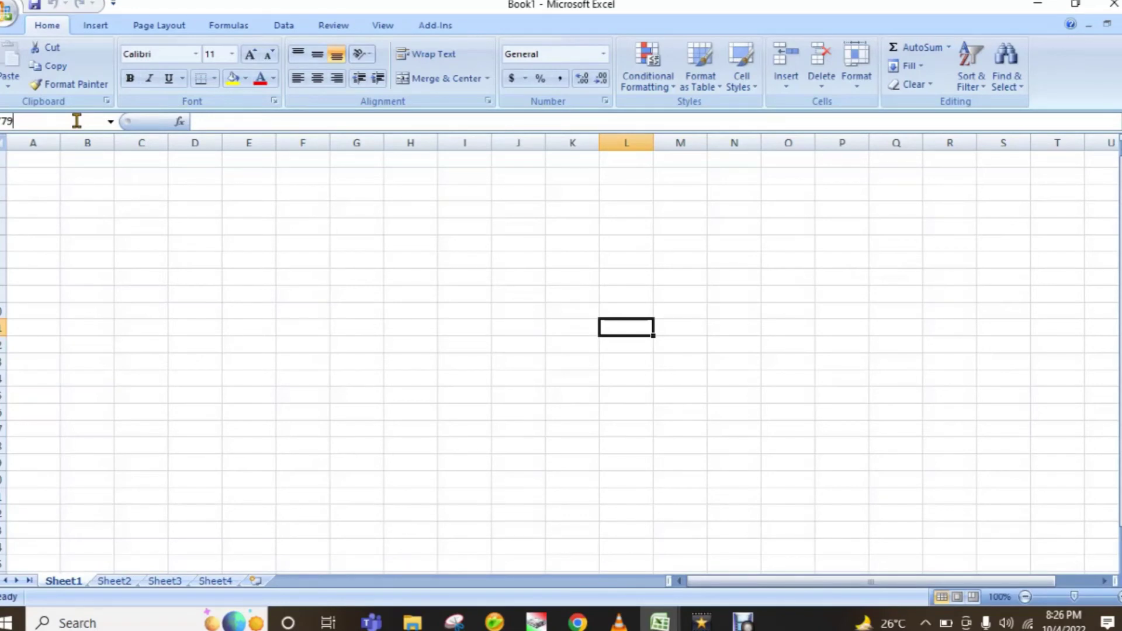
key(Return)
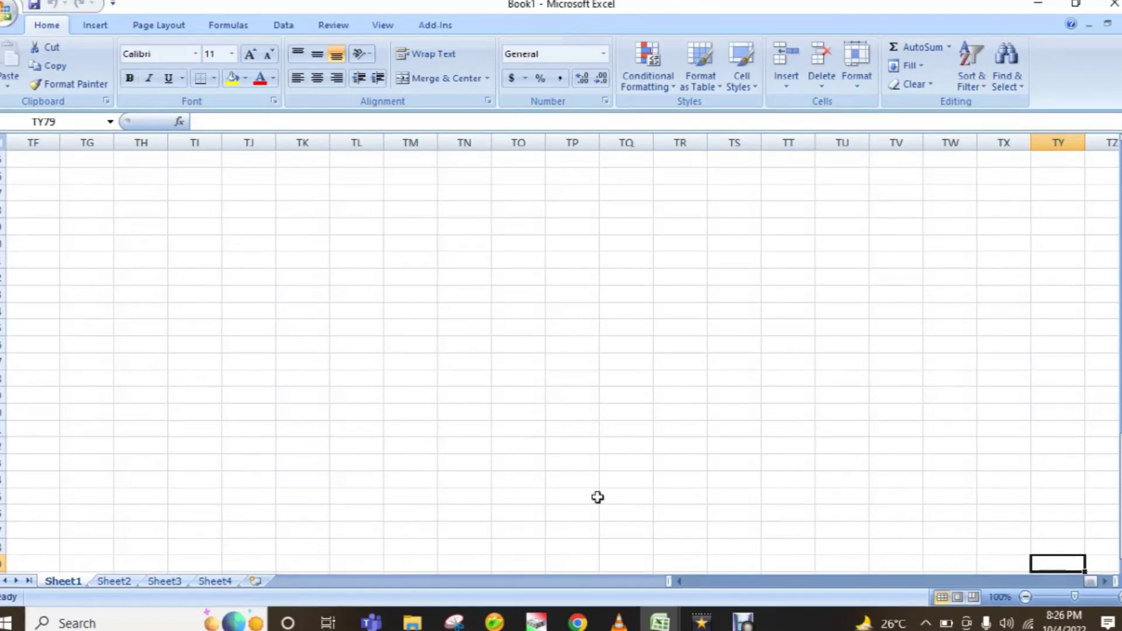
key(ctrl+Home)
click(166, 228)
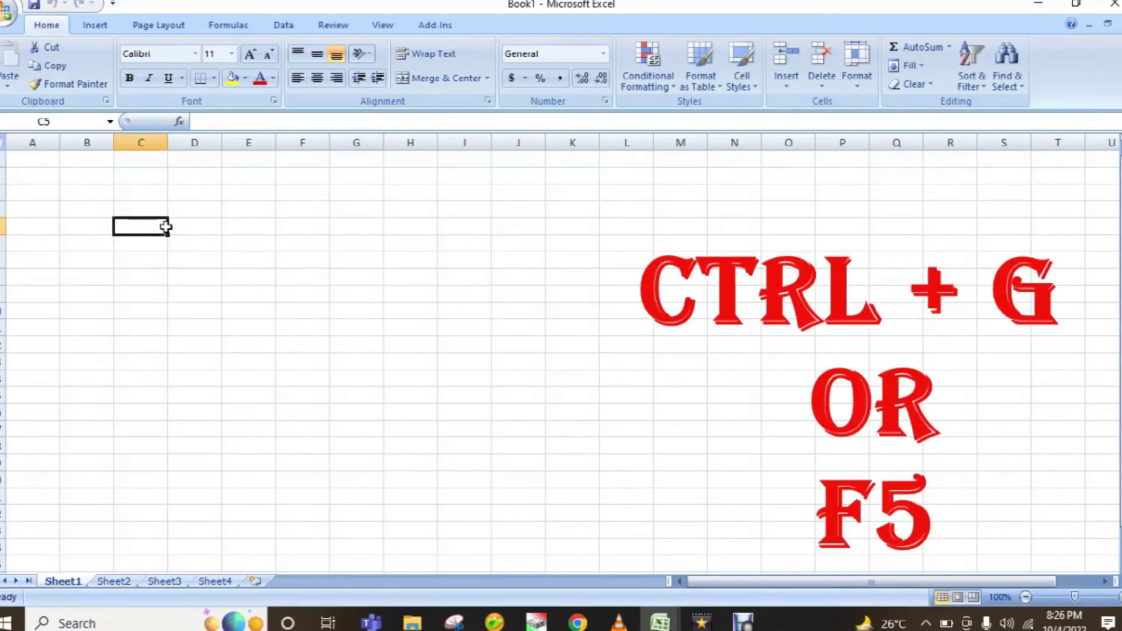
Use Go To (Ctrl+G) to jump to TY78, select nearby cells including TK60, then Go To back to C5
key(ctrl+g)
text(TY78)
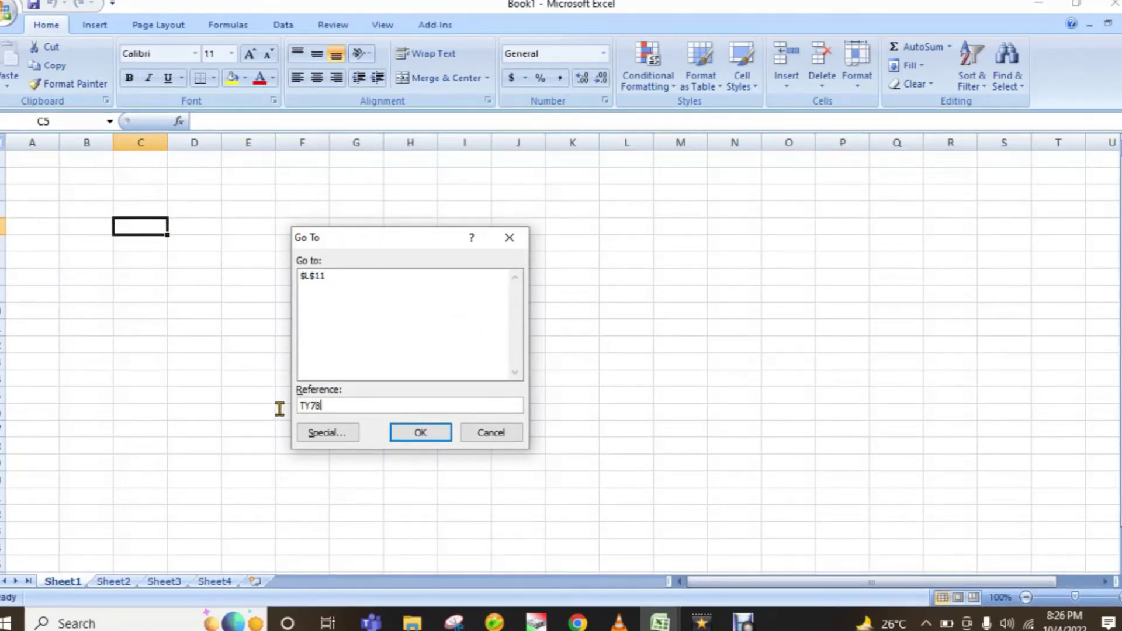
key(Return)
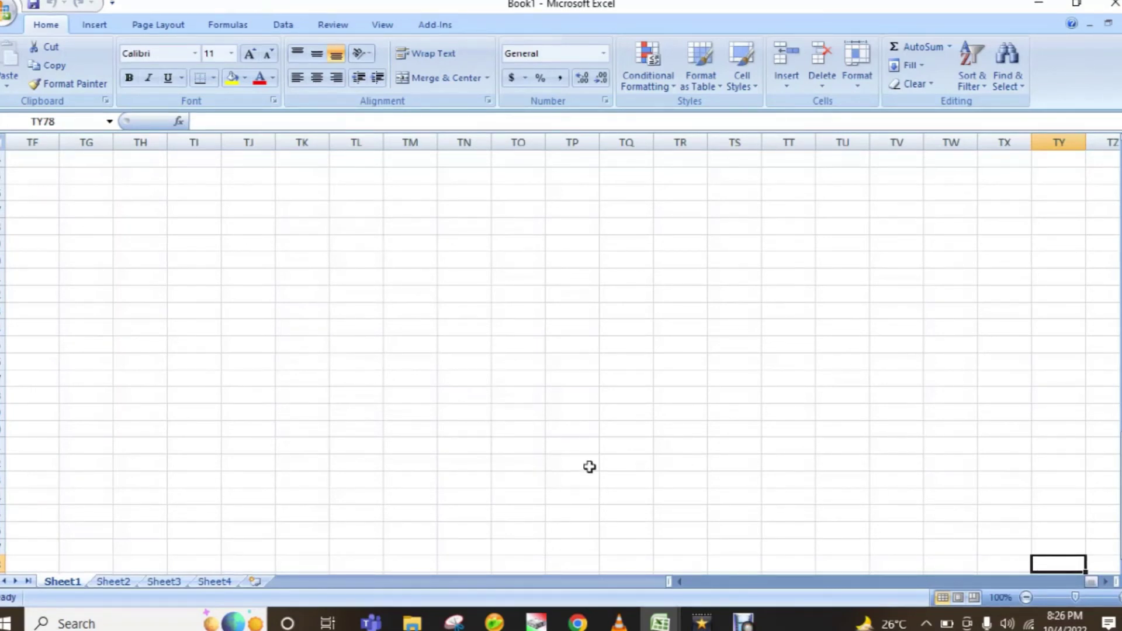
click(418, 378)
click(277, 261)
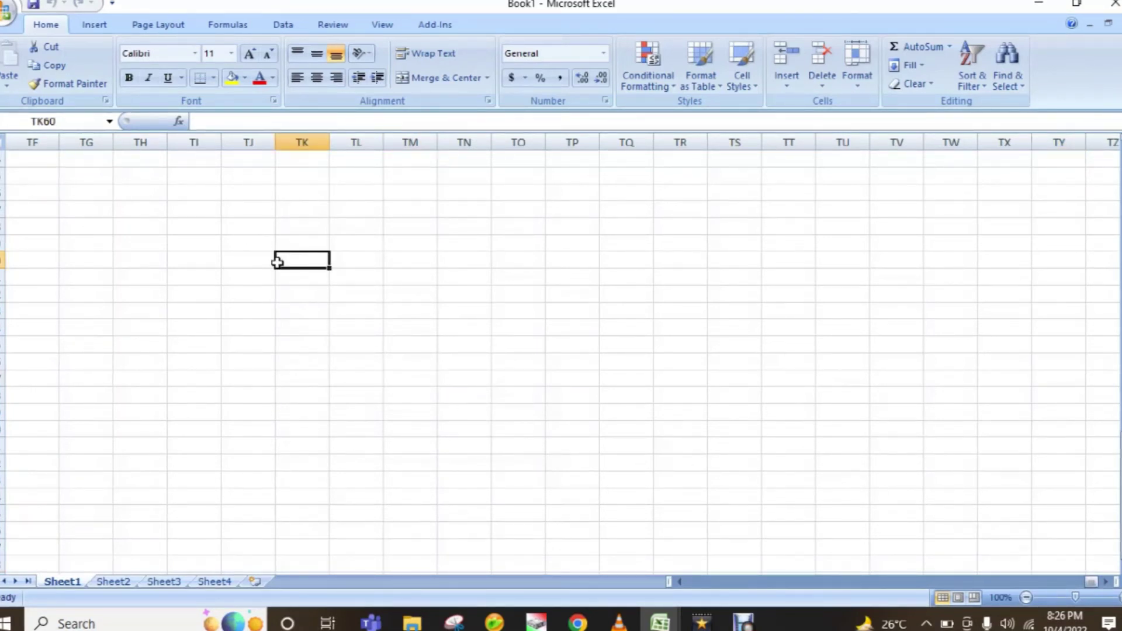
key(ctrl+g)
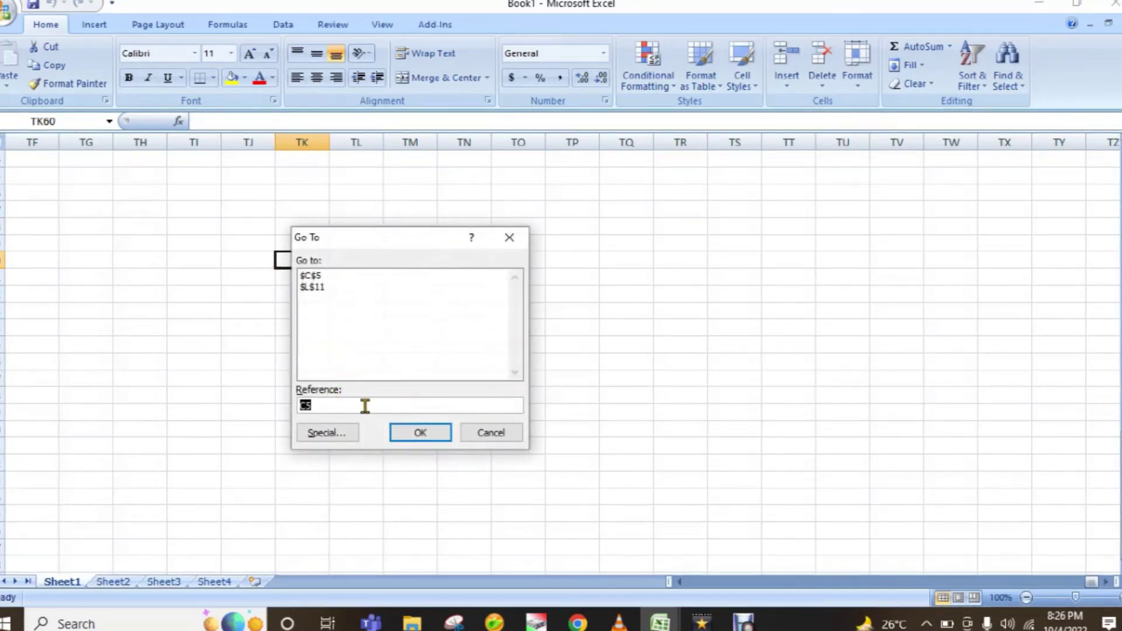
click(412, 433)
Move among cells F12, D12, I12, H11, K12, G11 and E10, then return to A1 with Ctrl+Home
click(202, 275)
key(Left)
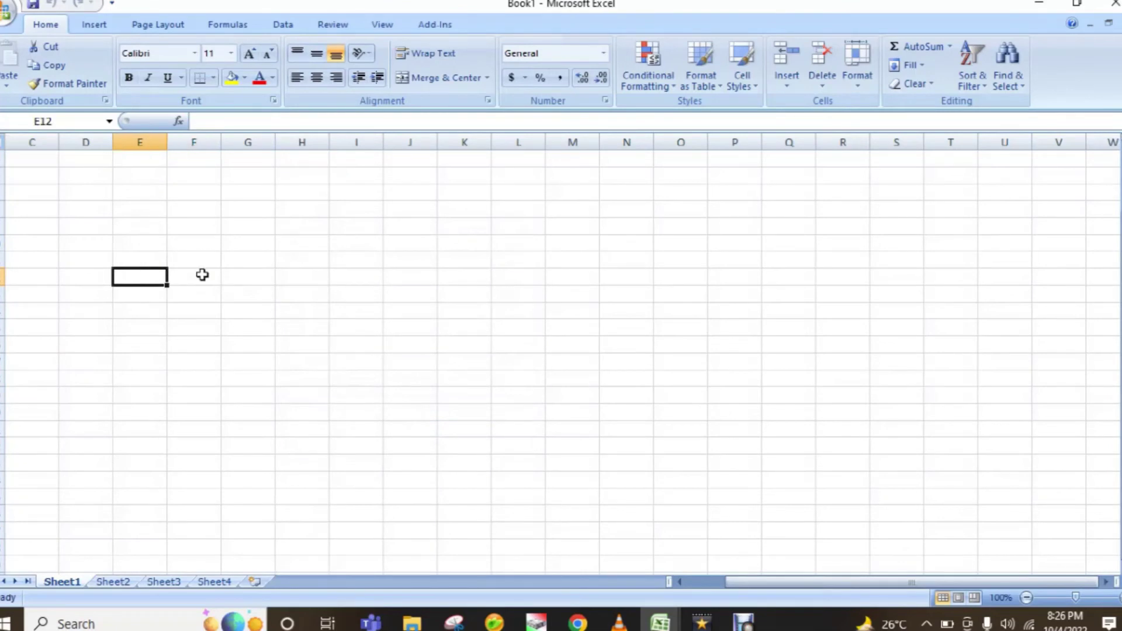
key(Left)
key(Home)
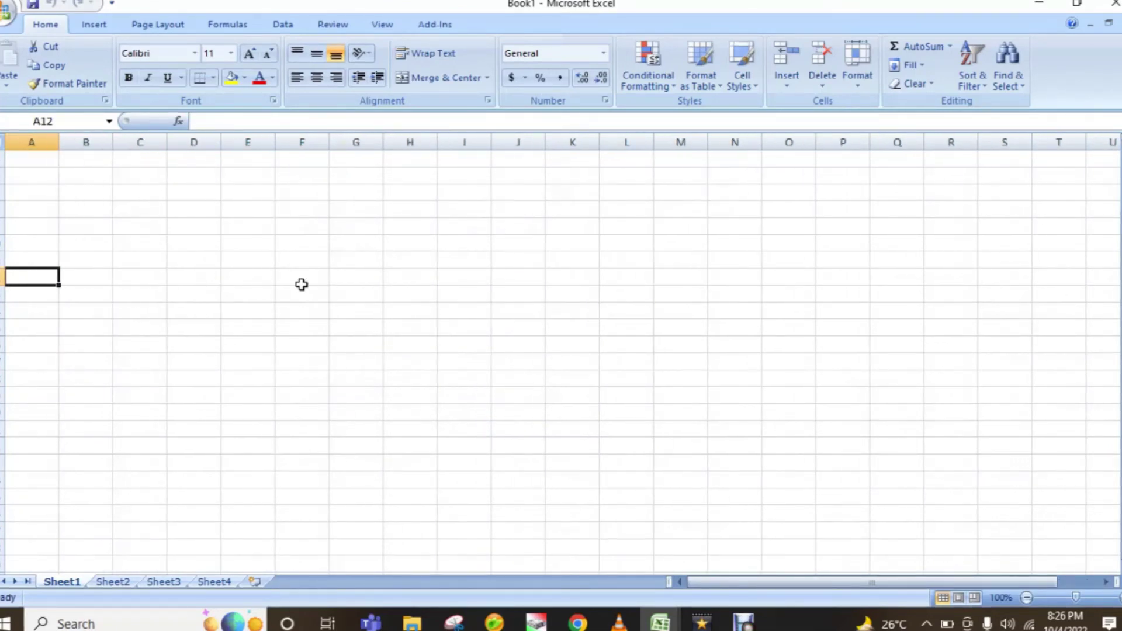
click(300, 283)
click(440, 283)
click(411, 259)
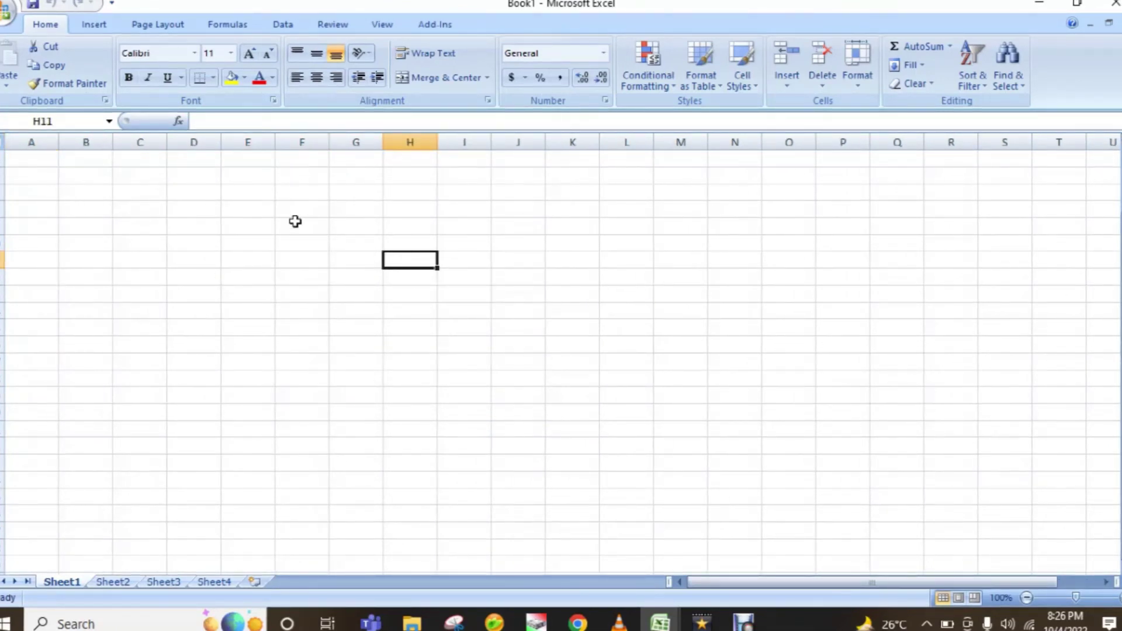
click(553, 272)
click(365, 260)
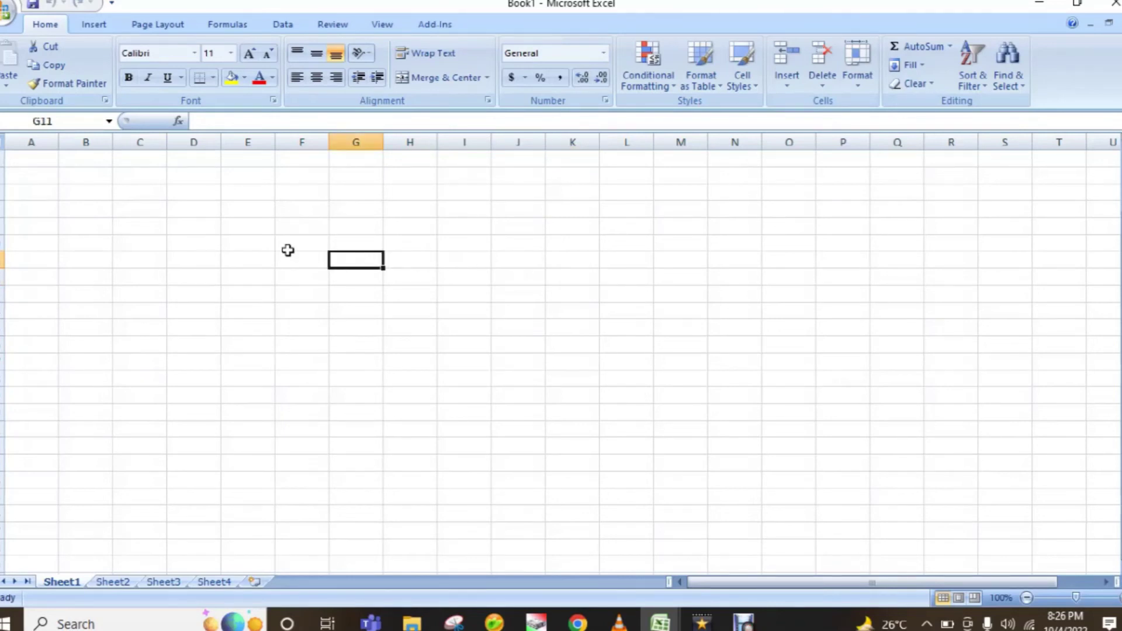
click(250, 241)
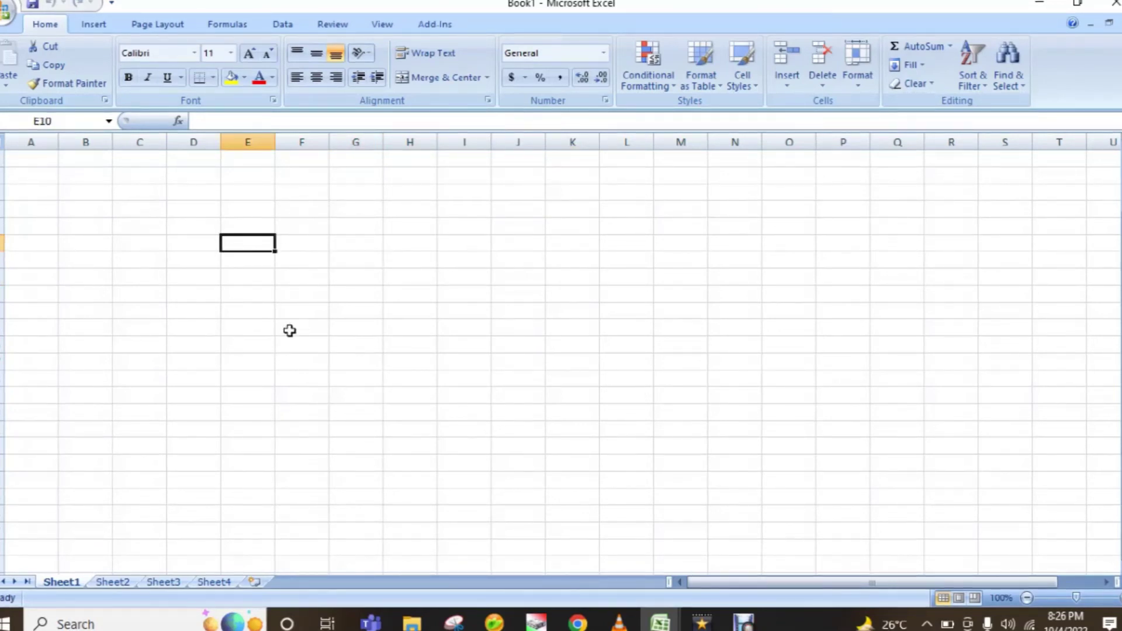
key(ctrl+Home)
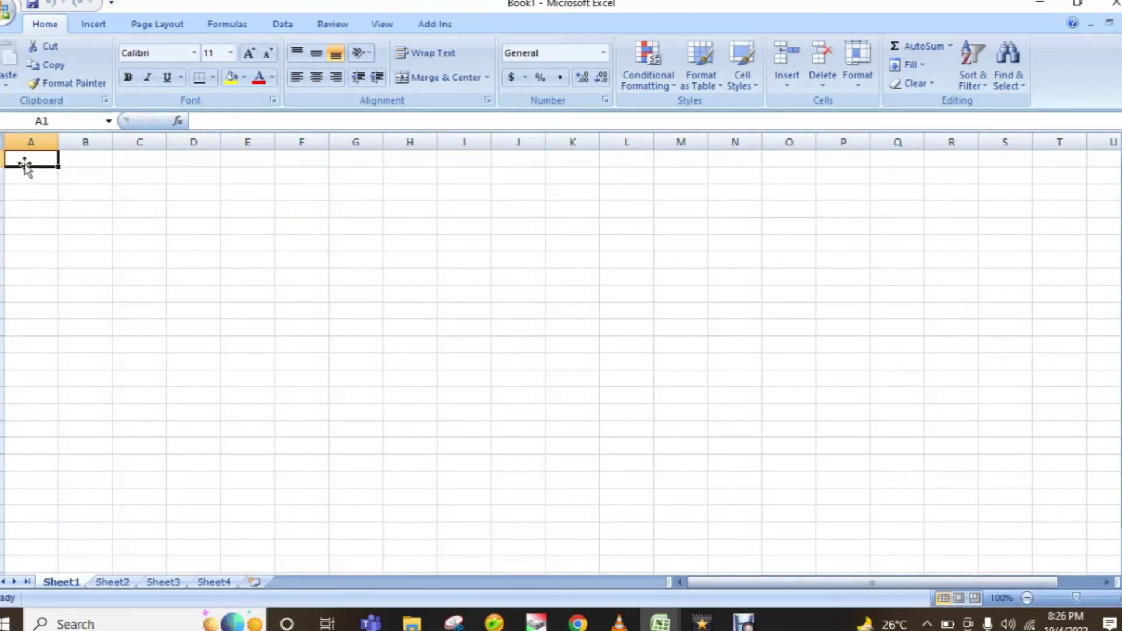
Drag-select the block A1:G9, then clear it by clicking cell Q22
click(30, 208)
mouse_move(21, 158)
mouse_down()
mouse_move(170, 198)
mouse_move(393, 325)
mouse_move(731, 421)
mouse_move(876, 485)
mouse_move(939, 484)
mouse_up()
click(888, 513)
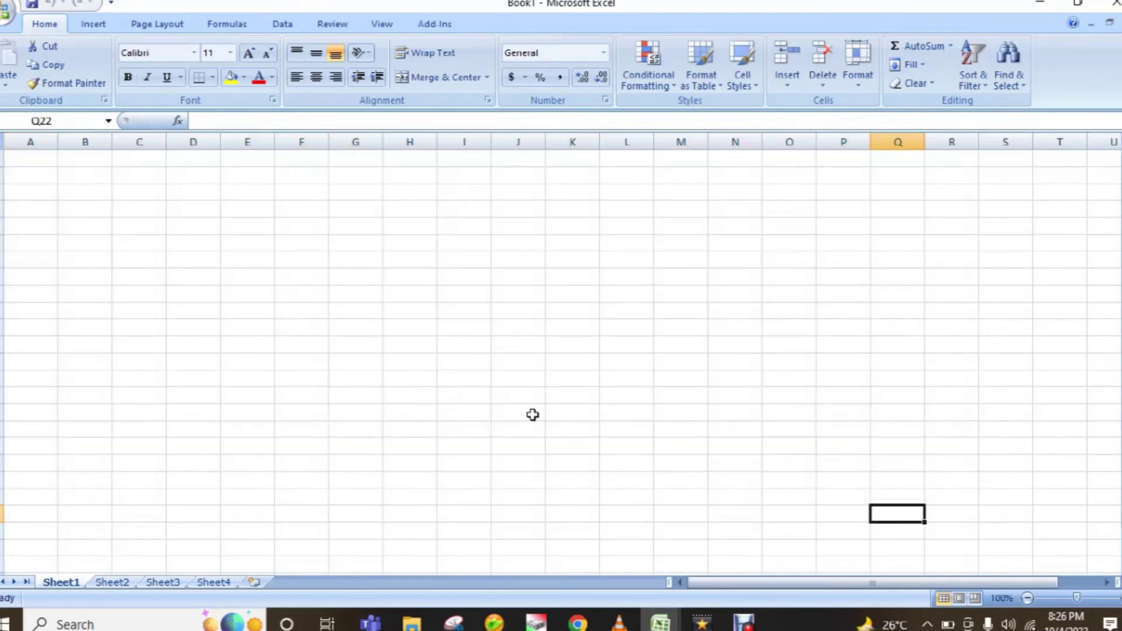
Starting at D6, extend the selection with Shift+arrow keys to D6:Q17
click(177, 238)
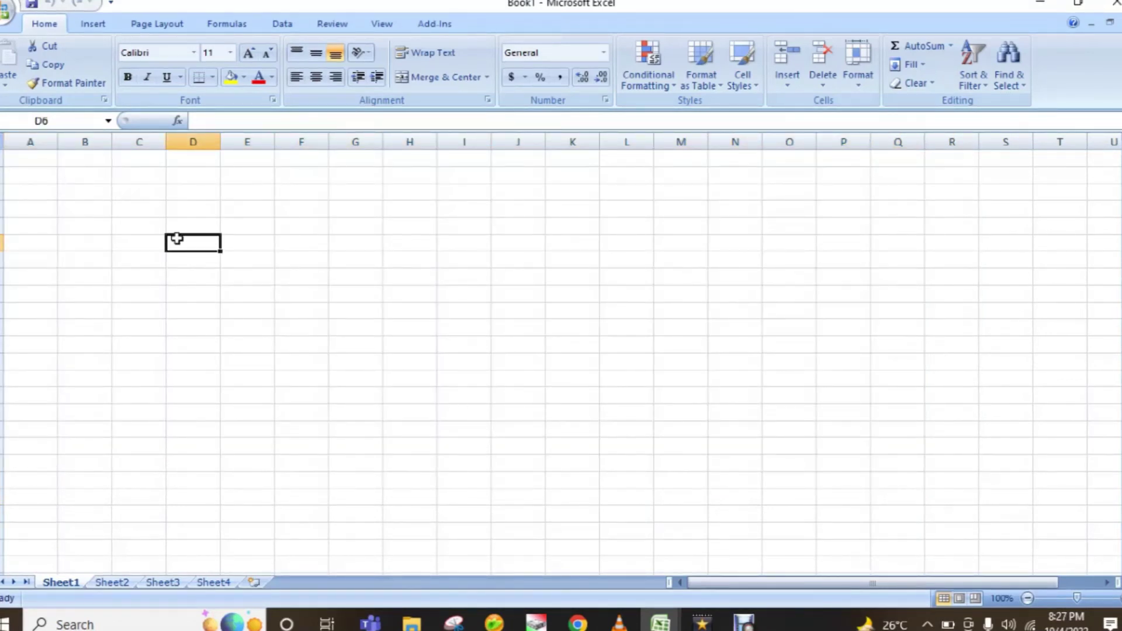
key(shift+Right)
key(shift+Right)
key(shift+Right)
key(shift+Right)
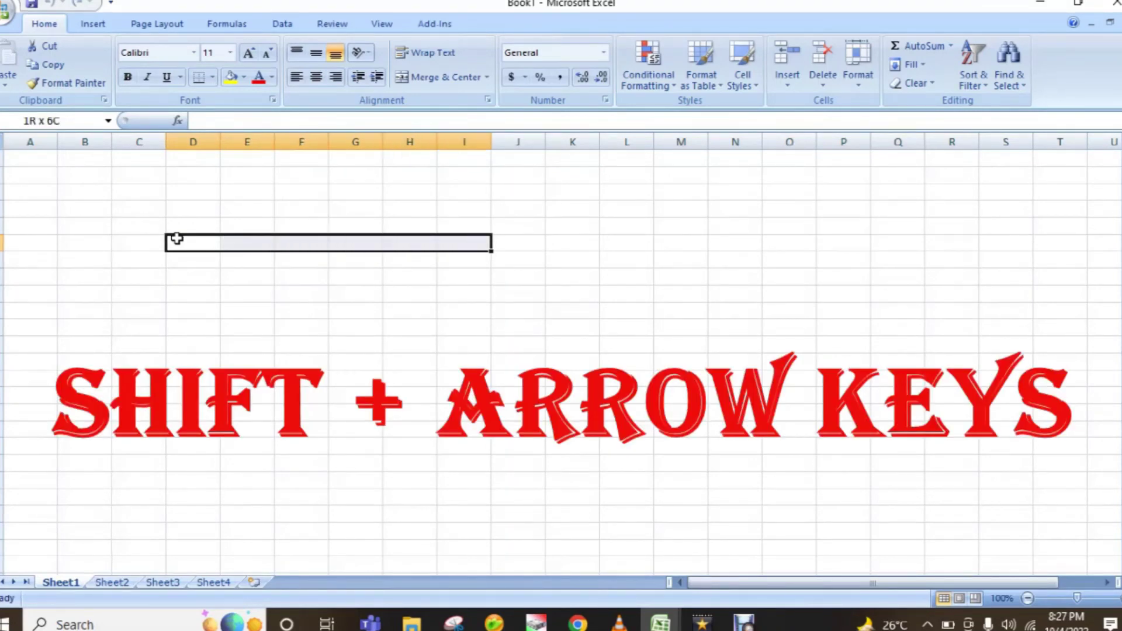
key(shift+Right)
key(shift+Right)
key(shift+Right)
key(shift+Right)
key(shift+Right)
key(shift+Right)
key(shift+Right)
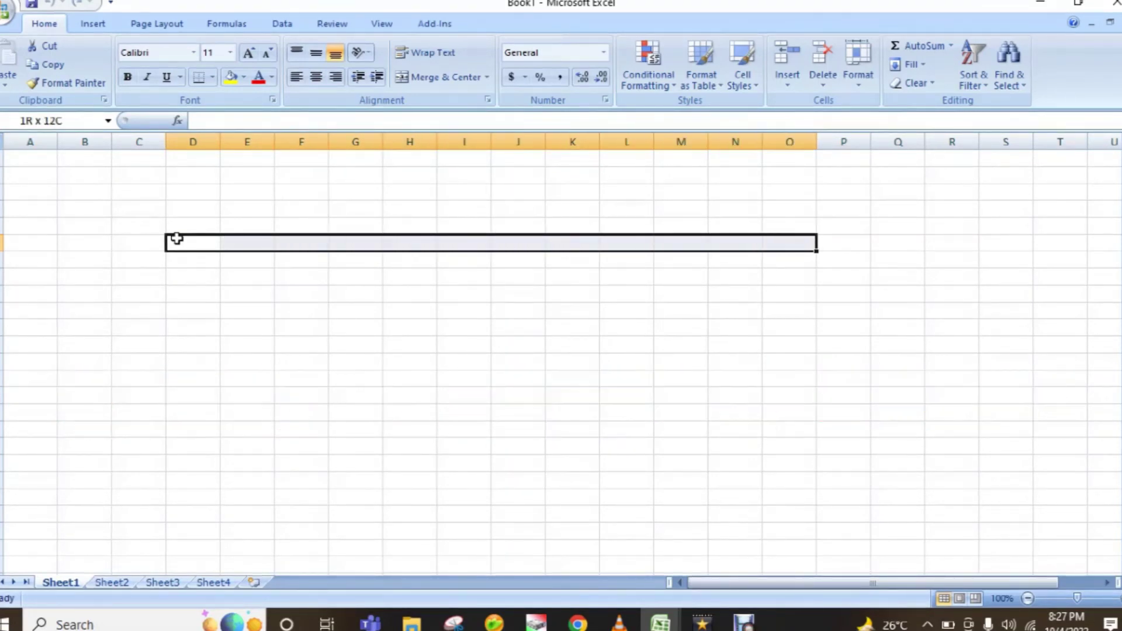
key(shift+Right)
key(shift+Right)
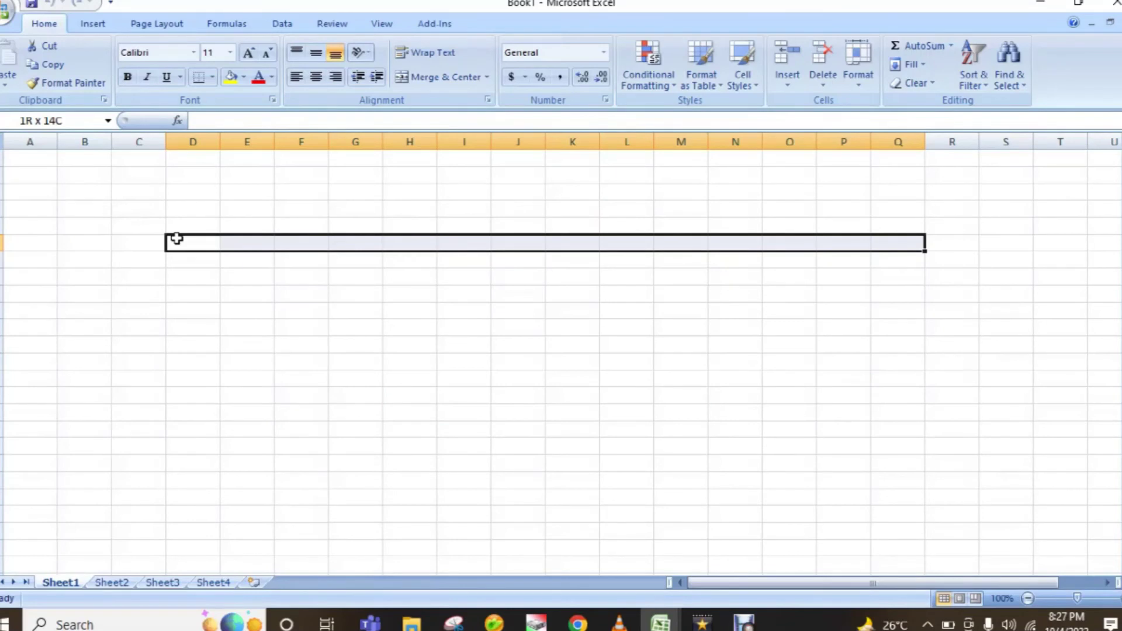
key(shift+Down)
key(shift+Down)
key(shift+Down)
key(shift+Down)
key(shift+Down)
key(shift+Down)
key(shift+Down)
key(shift+Down)
key(shift+Down)
key(shift+Down)
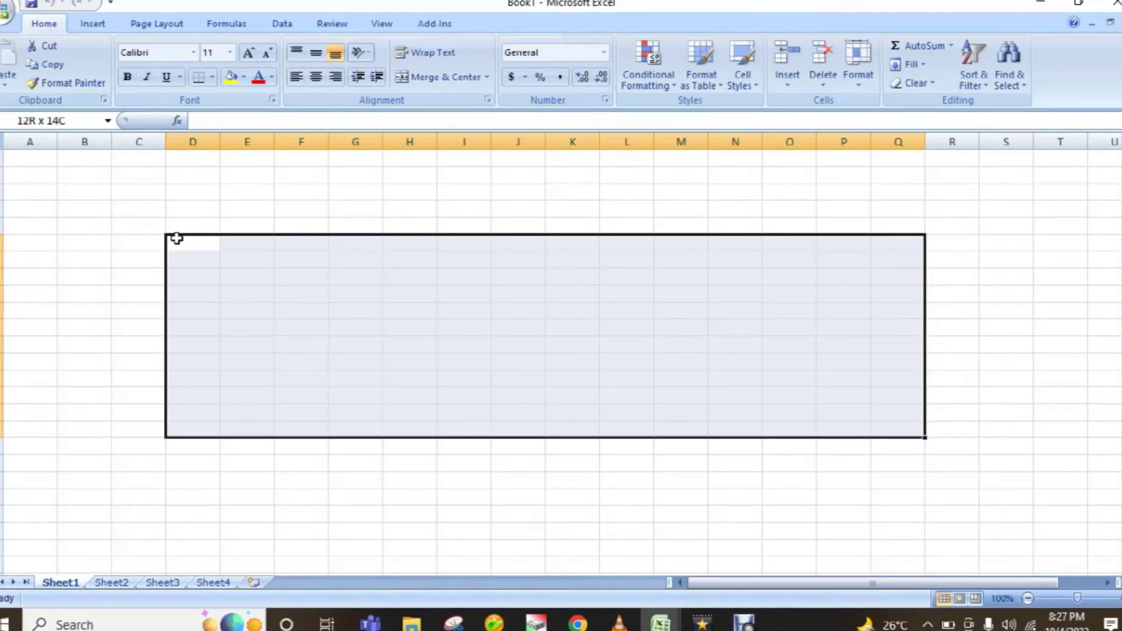
key(shift+Down)
key(shift+Down)
key(shift+Down)
Collapse the selection and move the active cell along row 6 to E6
key(Left)
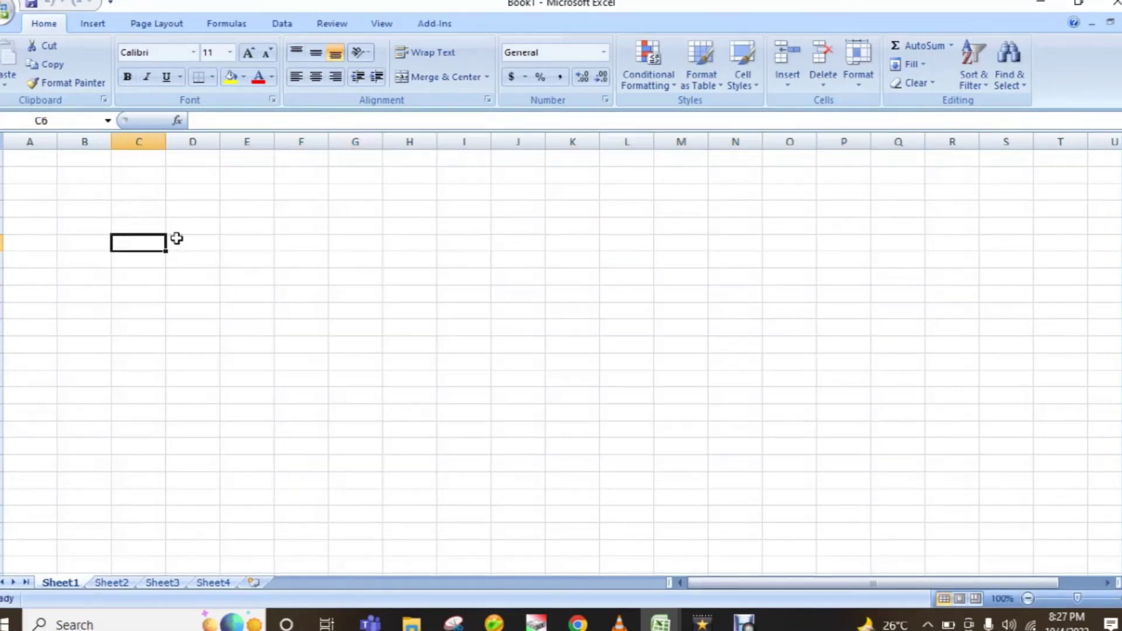
key(Right)
key(Left)
key(Right)
key(Right)
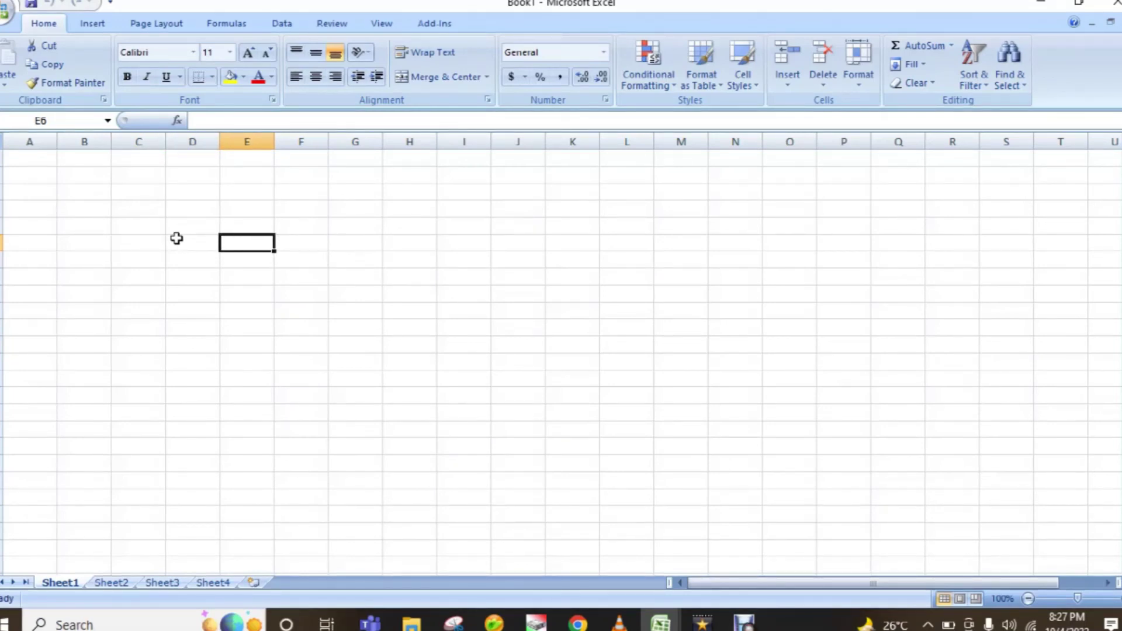
Turn on Extend Selection with F8 and grow the selection from E6 to E6:R15
key(F8)
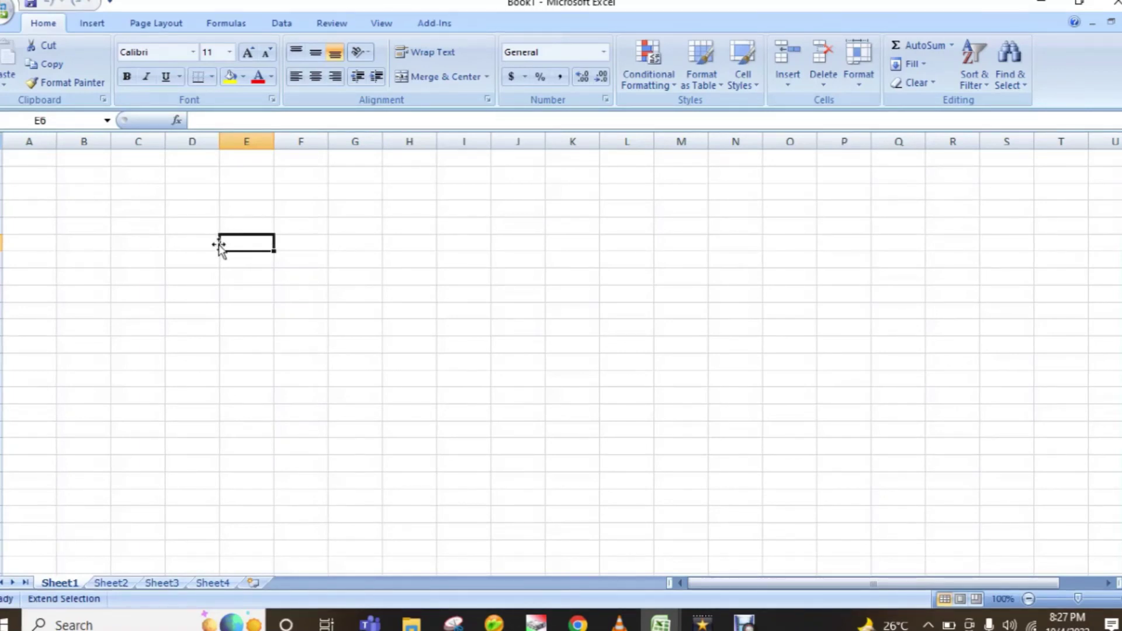
key(Right)
key(Right)
key(Right)
key(Right)
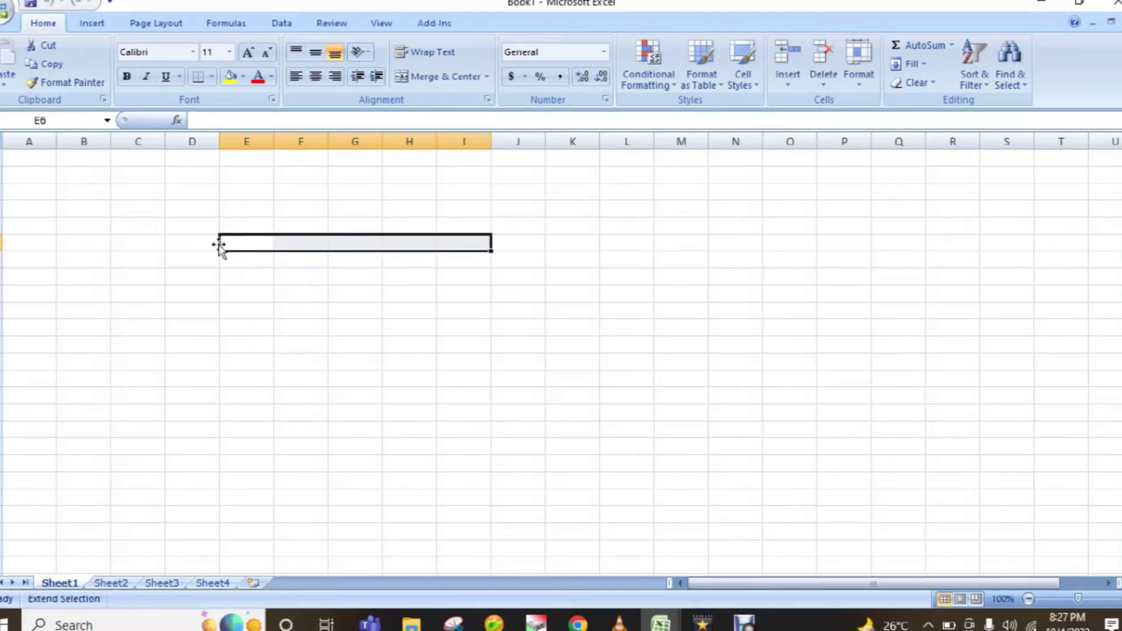
key(Right)
key(Right)
key(Right)
key(Right)
key(Right)
key(Right)
key(Right)
key(Right)
key(Down)
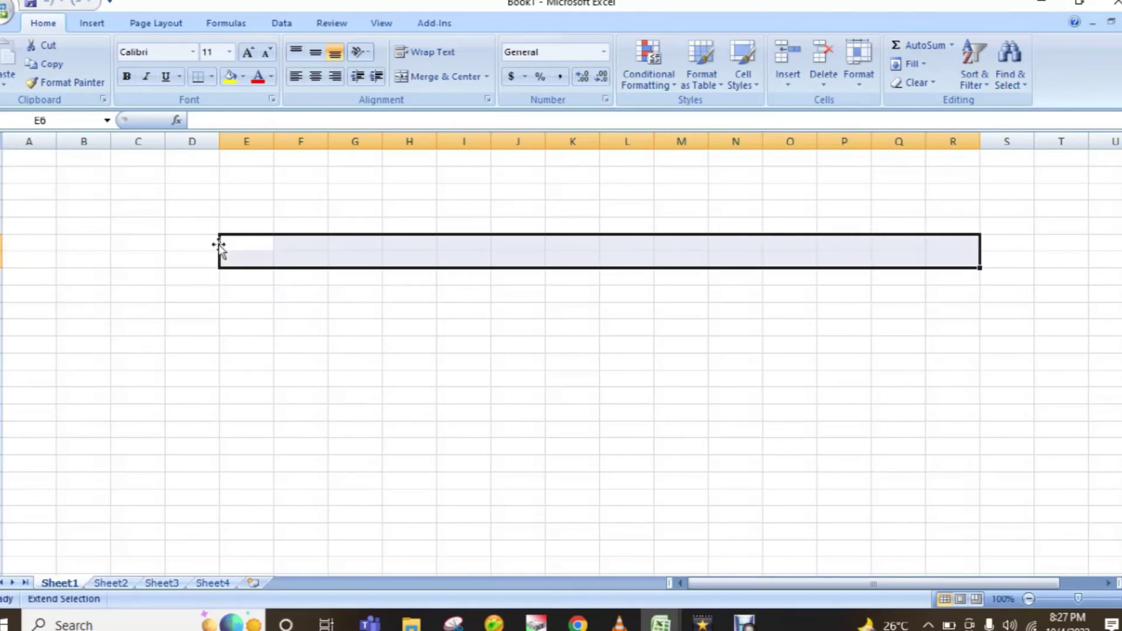
key(Down)
key(Down)
key(Down)
key(Down)
key(Down)
key(Down)
key(Down)
key(Down)
key(Down)
key(Down)
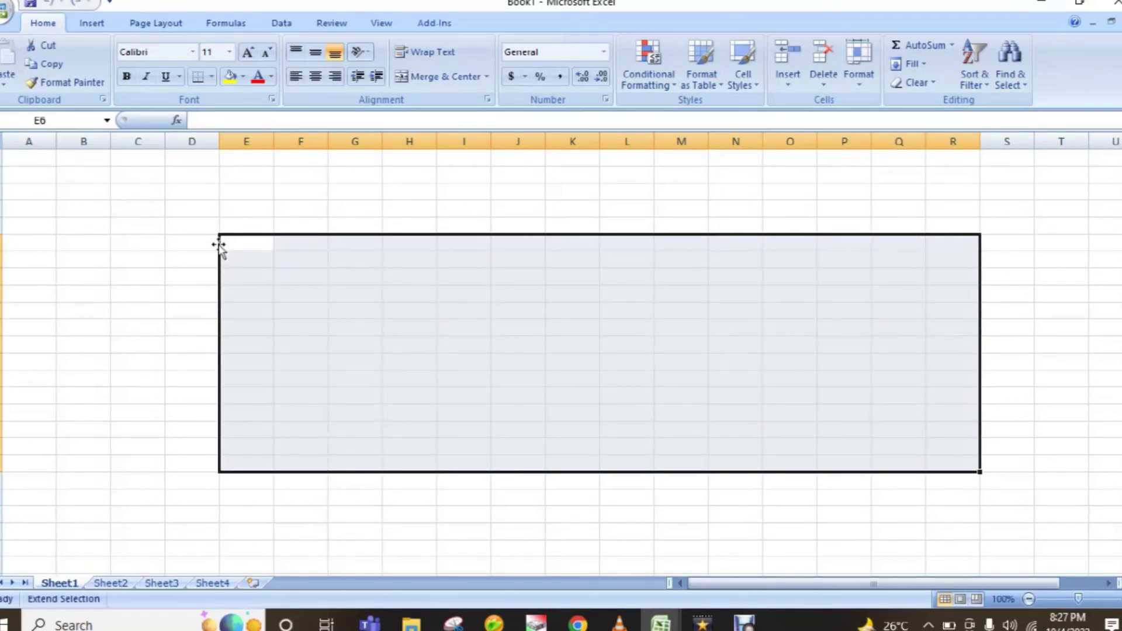
key(Down)
key(Down)
key(Down)
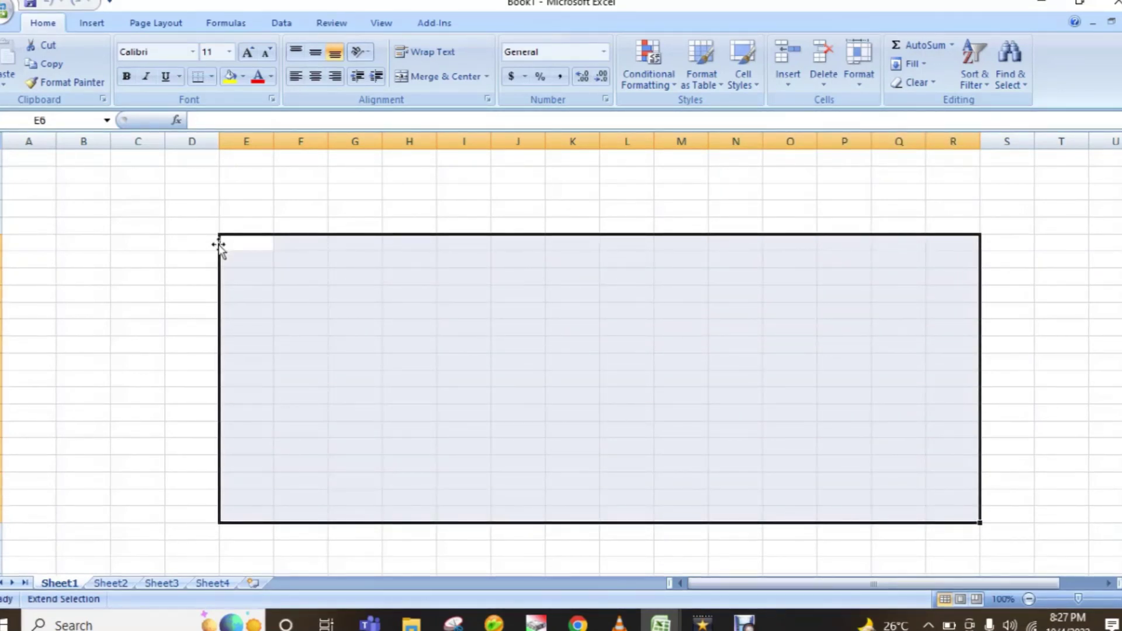
Turn Extend Selection off and move the active cell along row 6, ending at I6
key(F8)
key(Right)
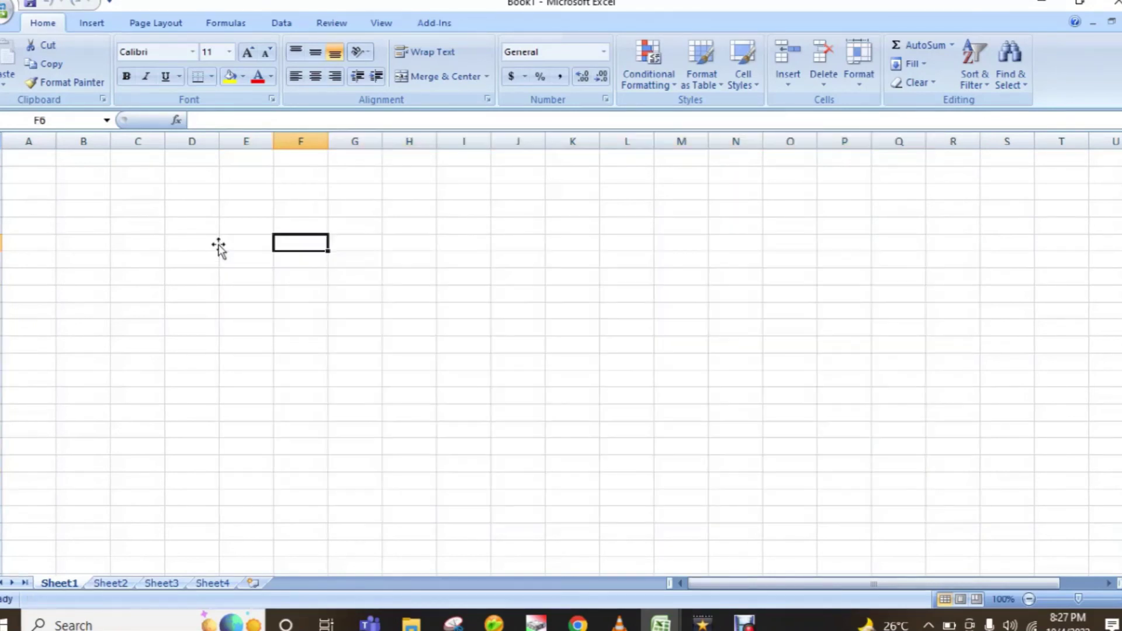
key(Right)
key(Right)
key(Right)
key(Right)
key(Right)
key(Right)
key(Right)
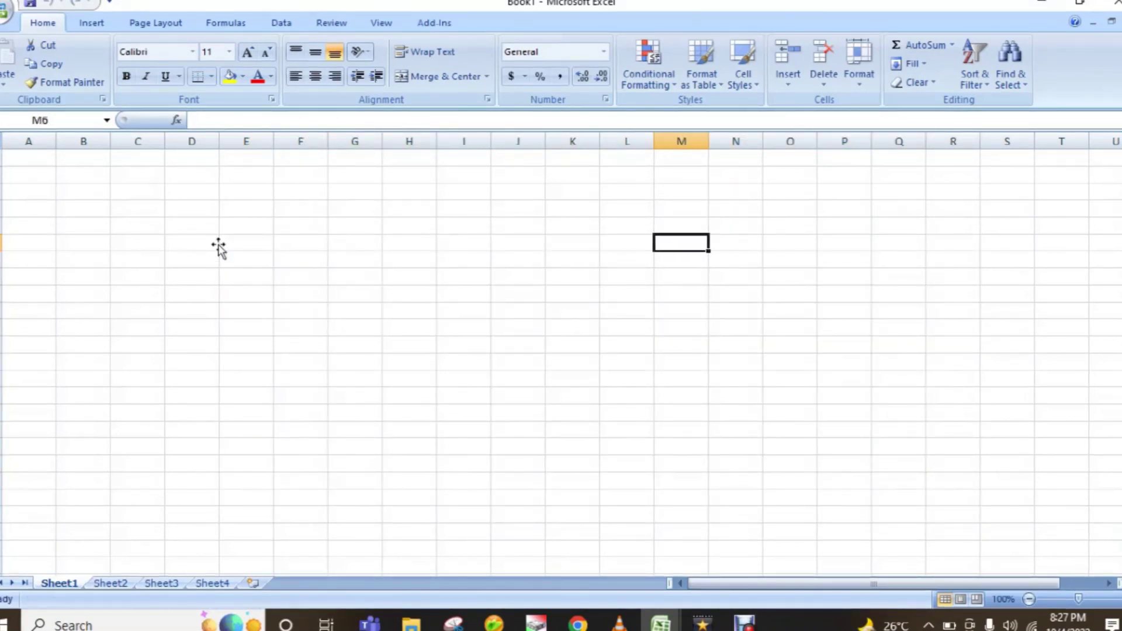
key(Left)
key(Left)
key(Left)
key(Left)
key(Left)
key(Left)
key(Right)
key(Right)
key(Right)
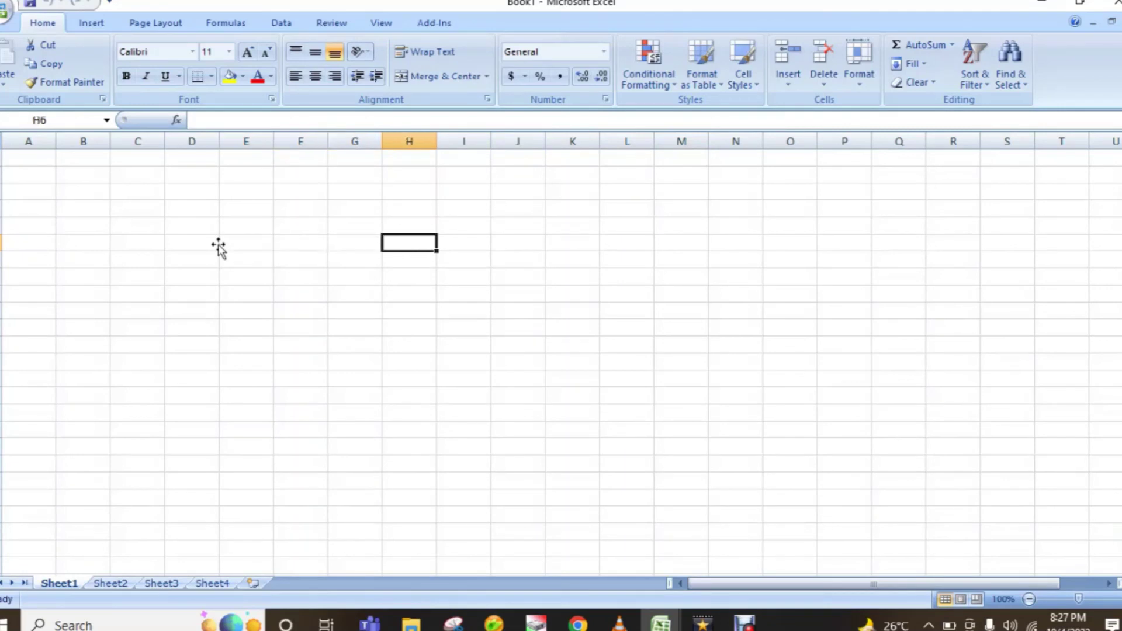
key(Right)
key(Right)
key(Right)
key(Right)
key(Left)
key(Left)
key(Left)
key(Left)
key(Left)
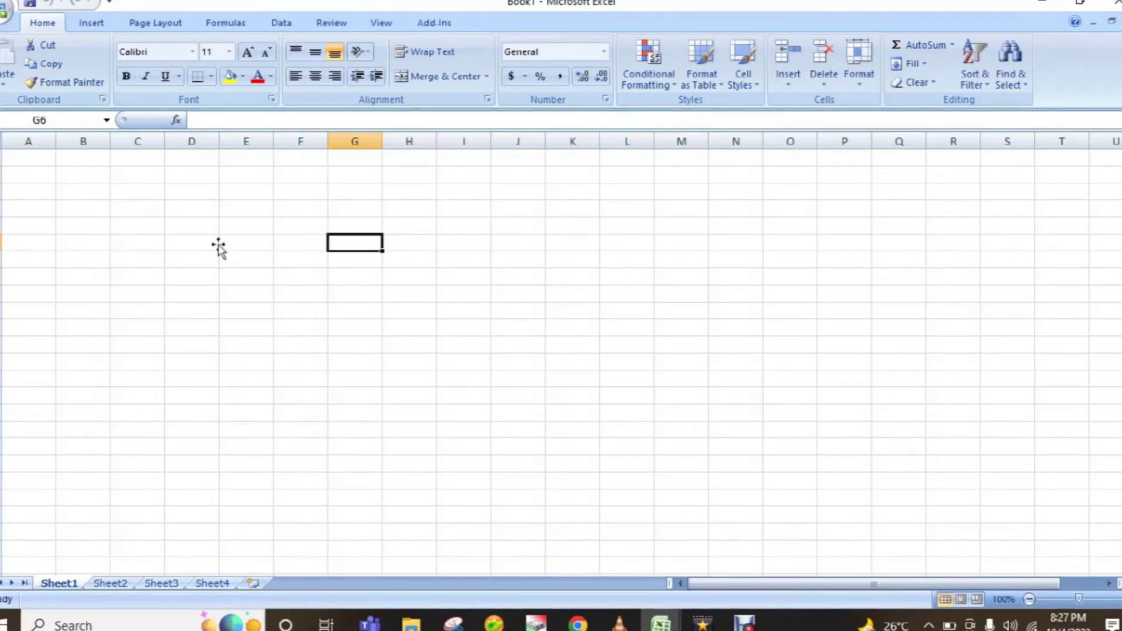
key(Left)
key(Left)
Re-enable Extend Selection with F8 and use arrow keys to grow the selection to E6:S19
key(F8)
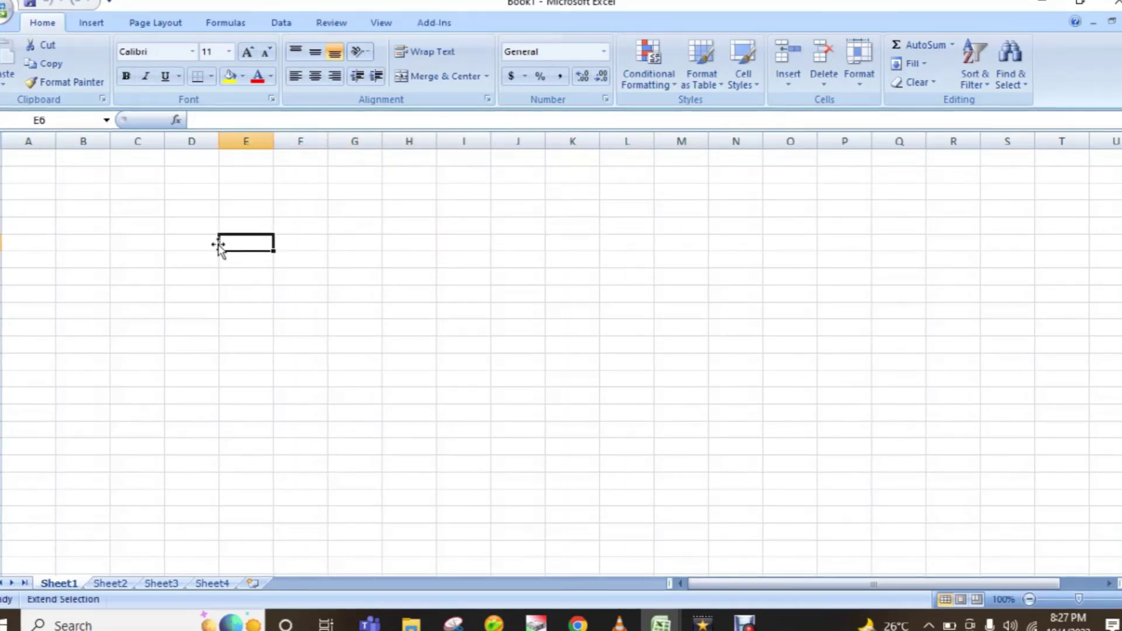
key(Right)
key(Right)
key(Right)
key(Right)
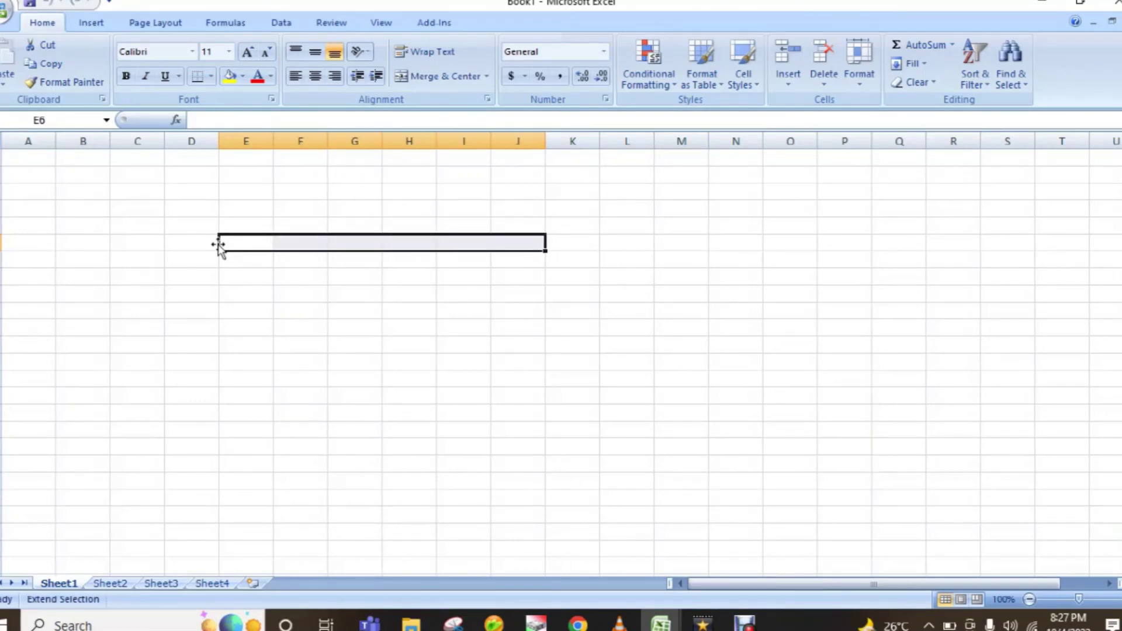
key(Right)
key(Right)
key(Down)
key(Down)
key(Down)
key(Down)
key(Down)
key(Down)
key(Down)
key(Down)
key(Down)
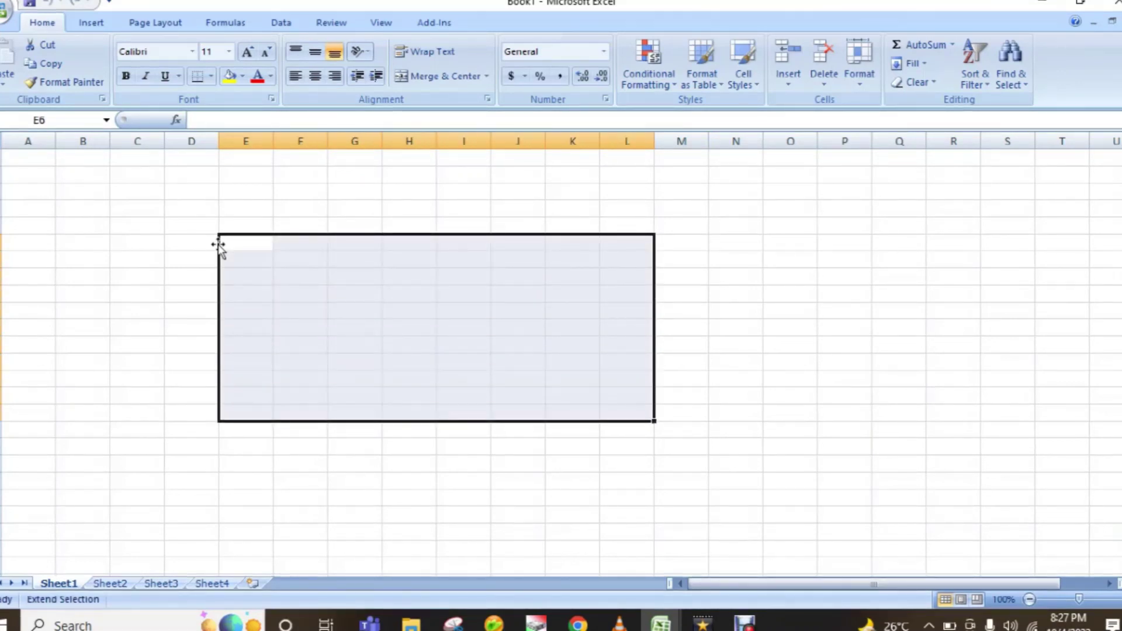
key(Right)
key(Right)
key(Right)
key(Right)
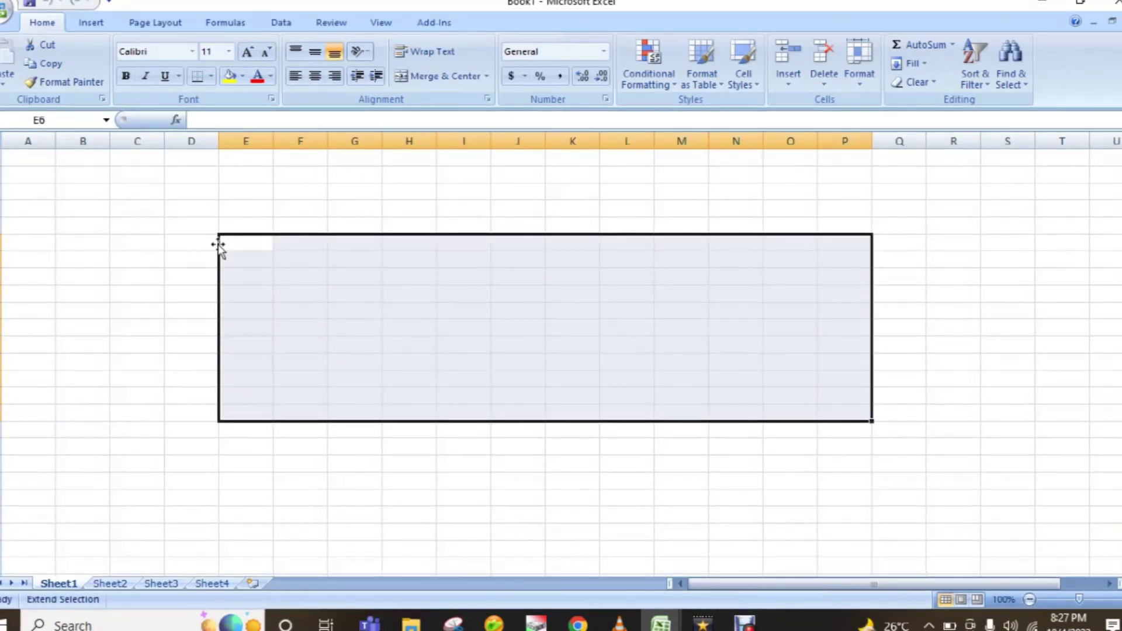
key(Down)
key(Down)
key(Down)
key(Right)
key(Right)
key(Right)
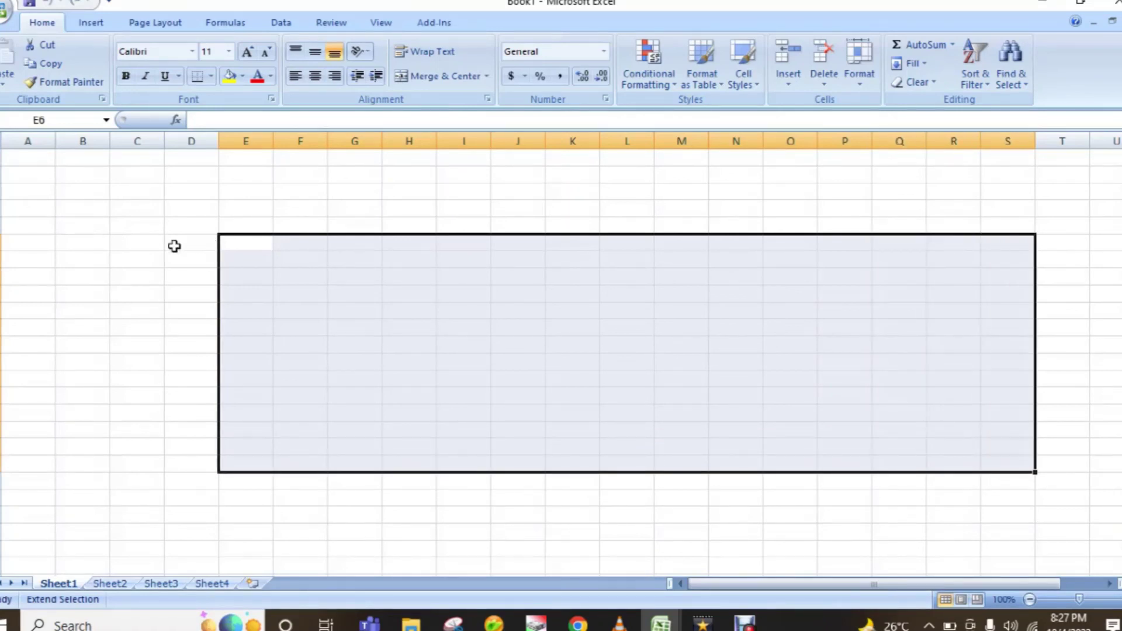
Click and drag across rows 6 to 12 to resize the extended selection, finishing at E6:I10
click(173, 245)
drag(173, 246, 179, 269)
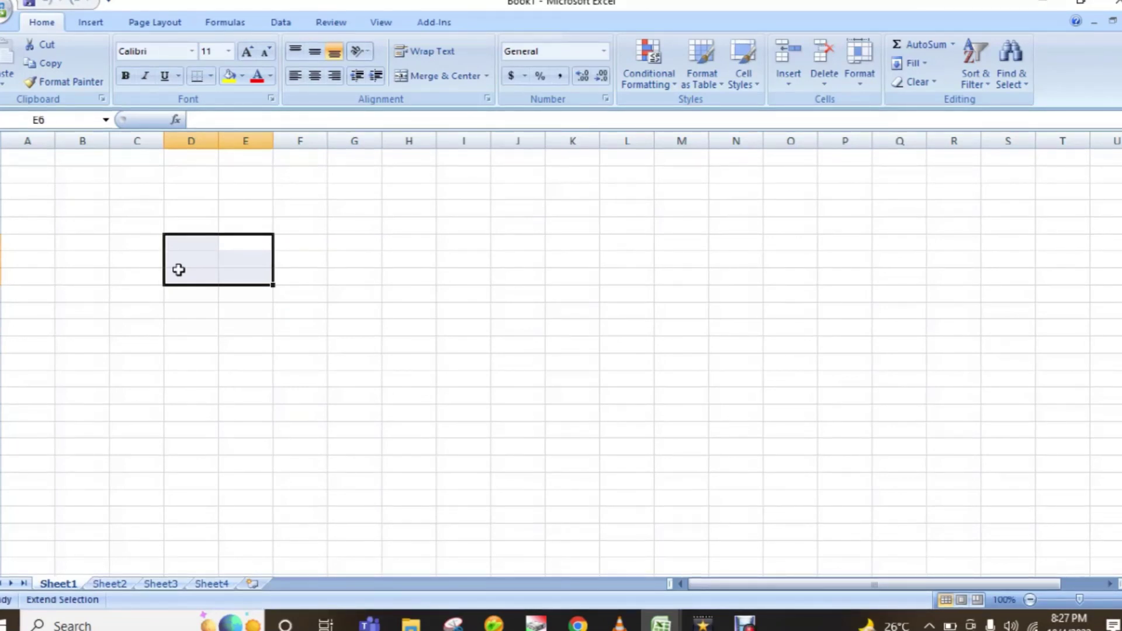
drag(178, 269, 121, 273)
click(168, 344)
click(471, 317)
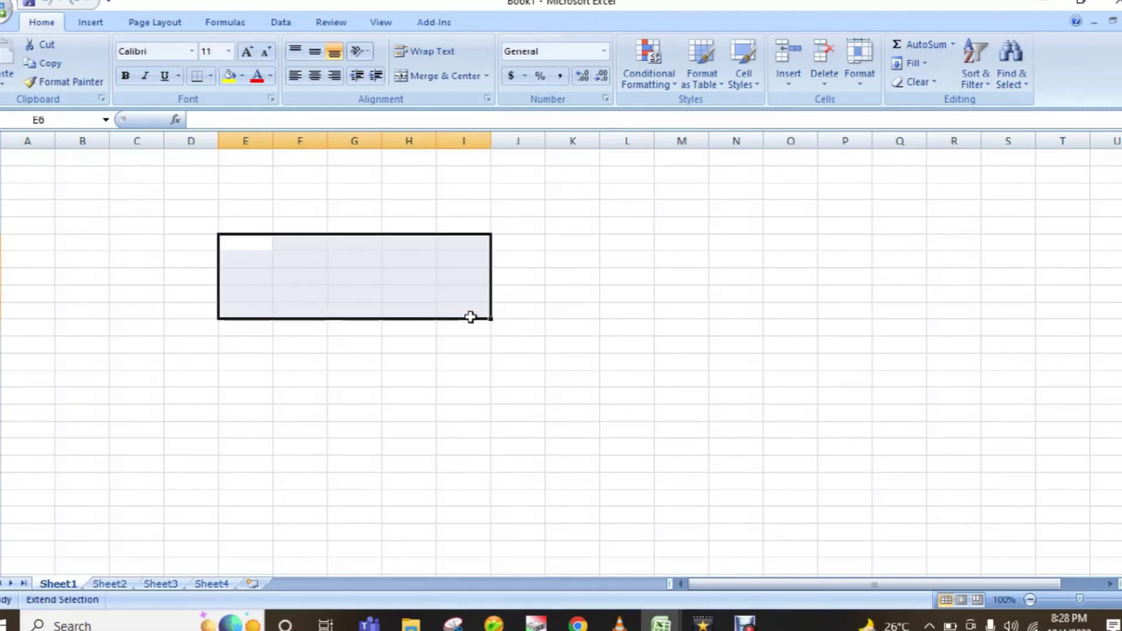